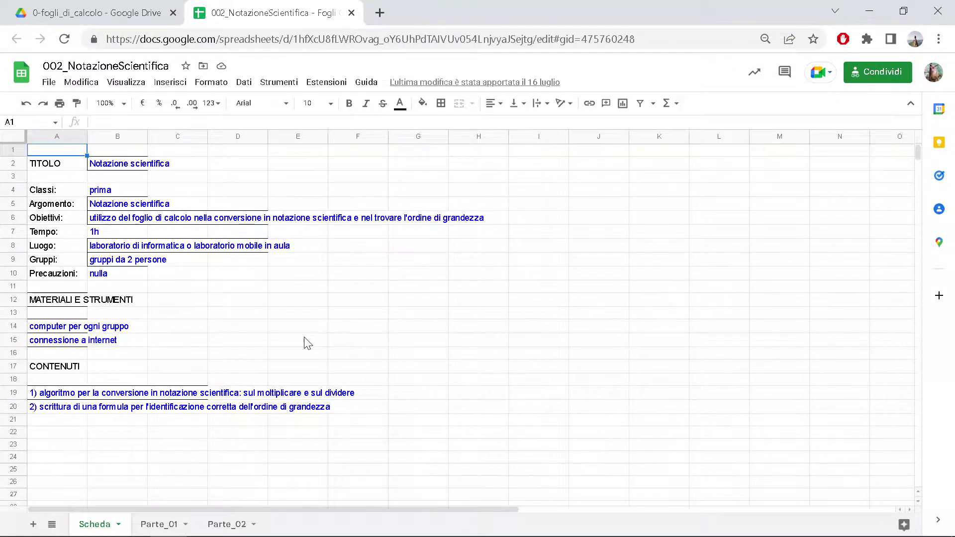
- Open the Parte_01 sheet of 002_NotazioneScientifica with its scientific-notation examples
{"action": "left_click", "coordinate": [160, 525]}
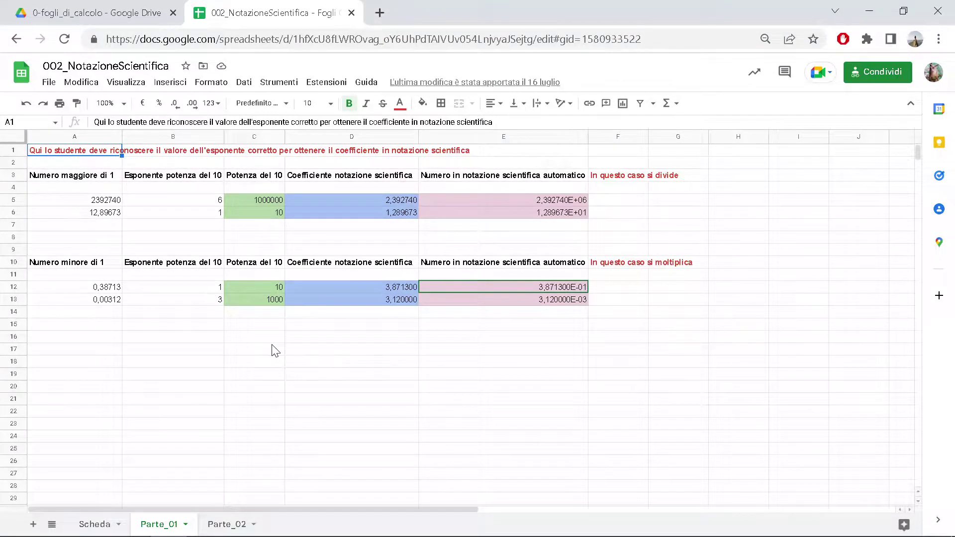
{"action": "left_click", "coordinate": [113, 323]}
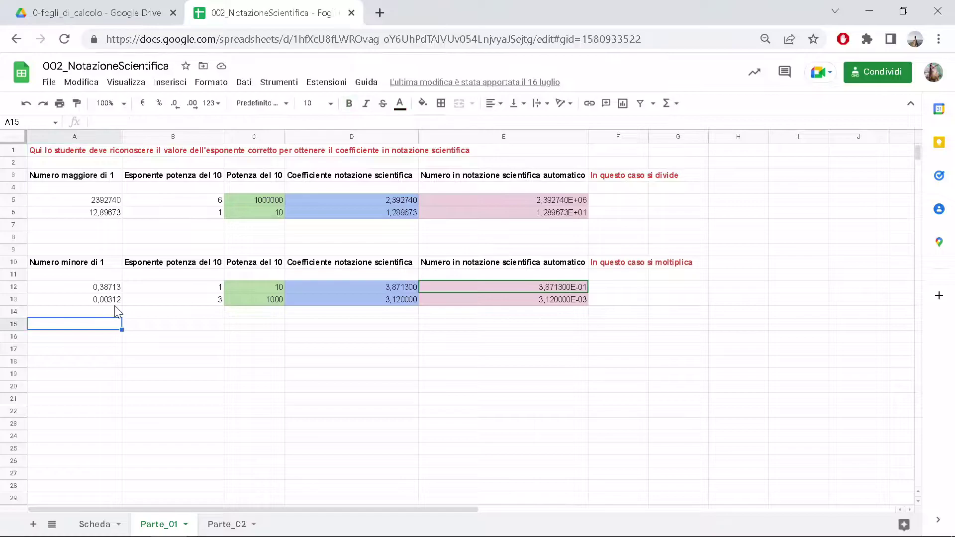
{"action": "left_click", "coordinate": [113, 225]}
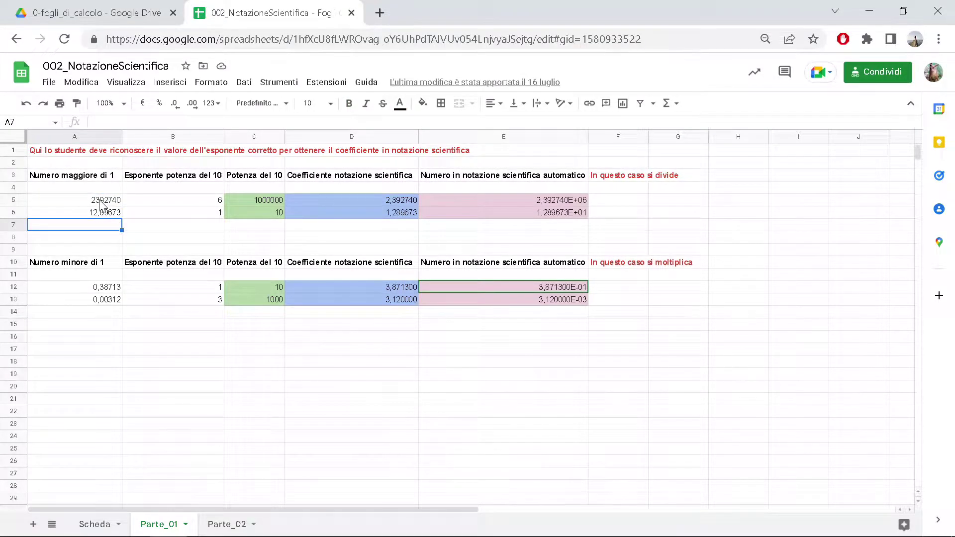
{"action": "left_click", "coordinate": [101, 201]}
{"action": "left_click", "coordinate": [105, 214]}
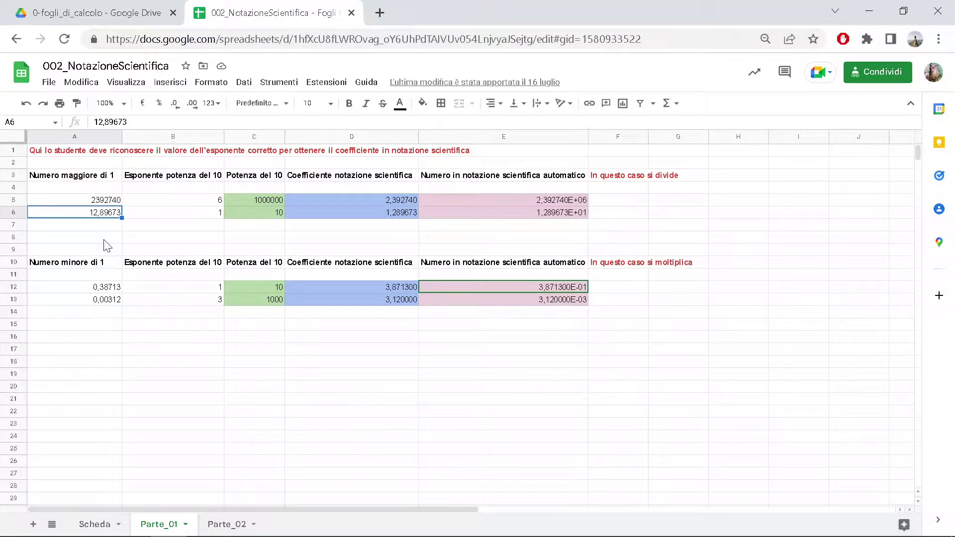
{"action": "left_click", "coordinate": [106, 203]}
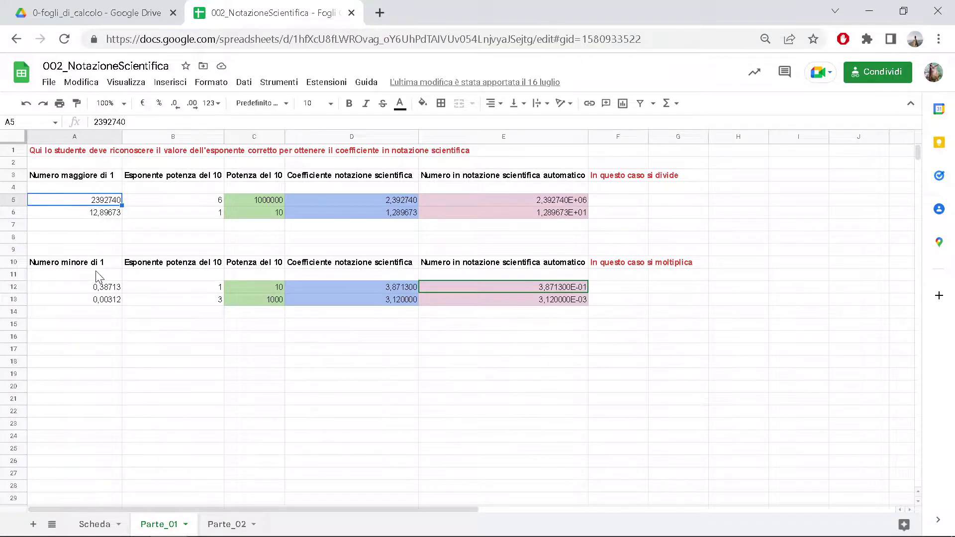
{"action": "left_click", "coordinate": [96, 289]}
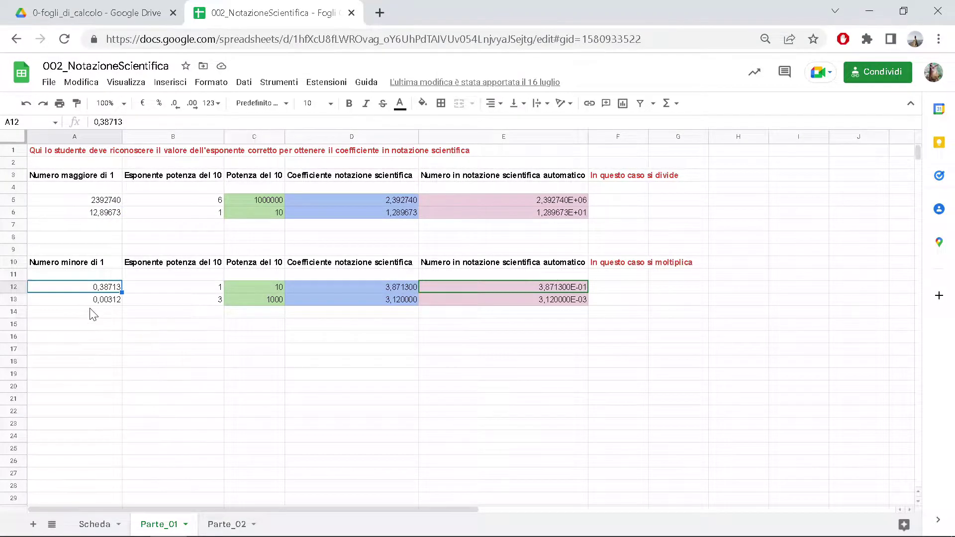
{"action": "left_click", "coordinate": [102, 204]}
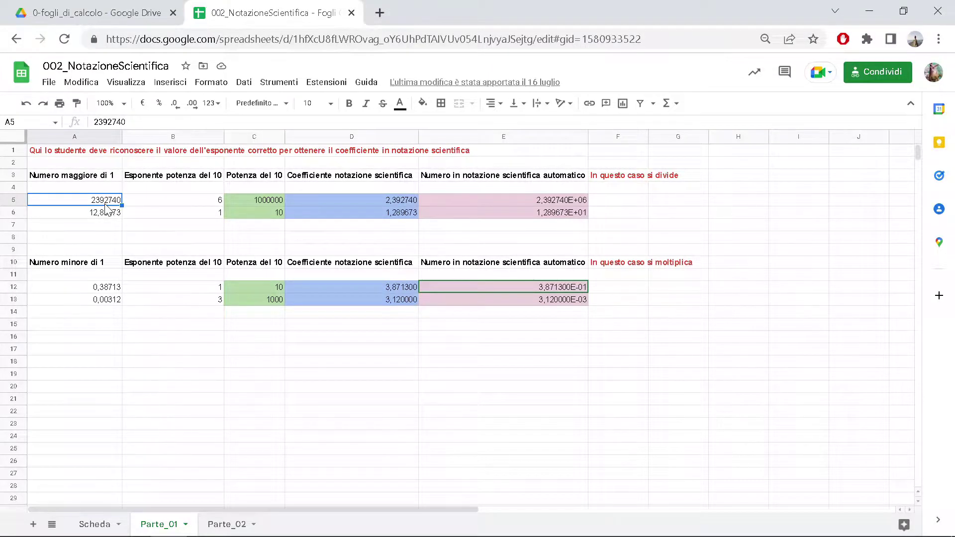
{"action": "left_click", "coordinate": [182, 205]}
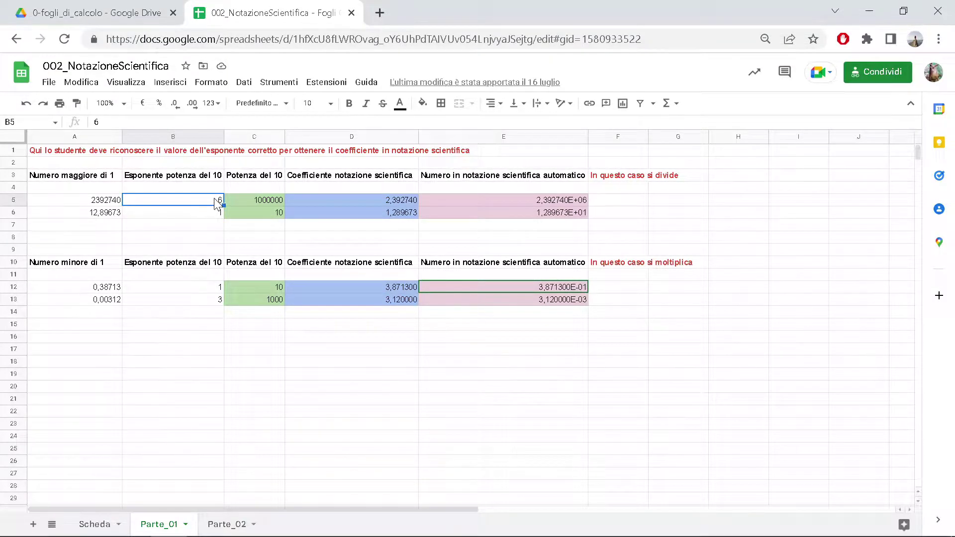
{"action": "left_click", "coordinate": [114, 204]}
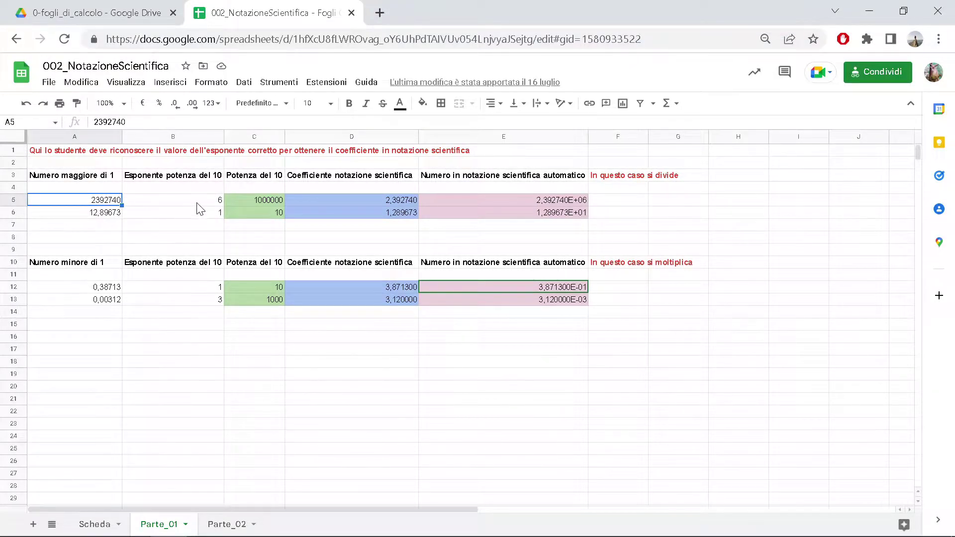
{"action": "left_click", "coordinate": [209, 203]}
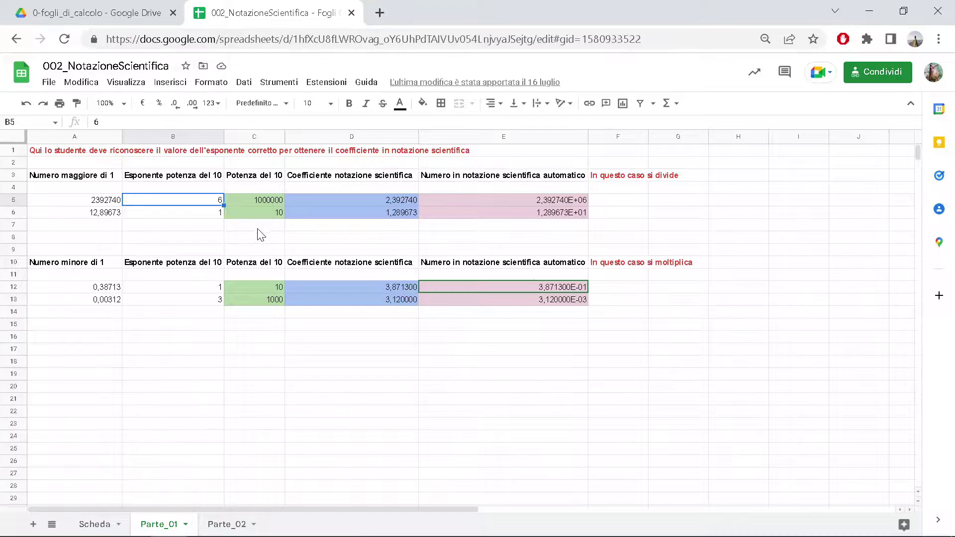
{"action": "left_click", "coordinate": [264, 200]}
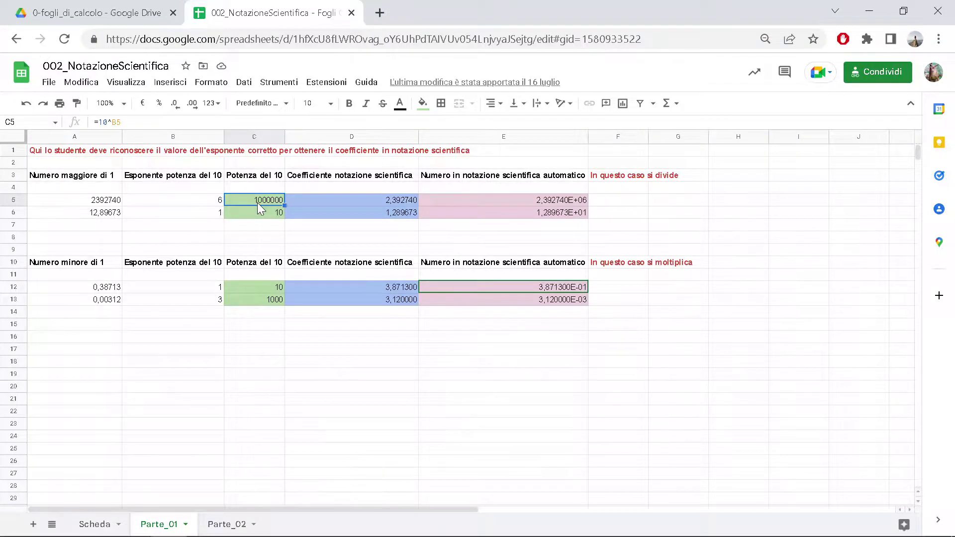
{"action": "left_click", "coordinate": [179, 202]}
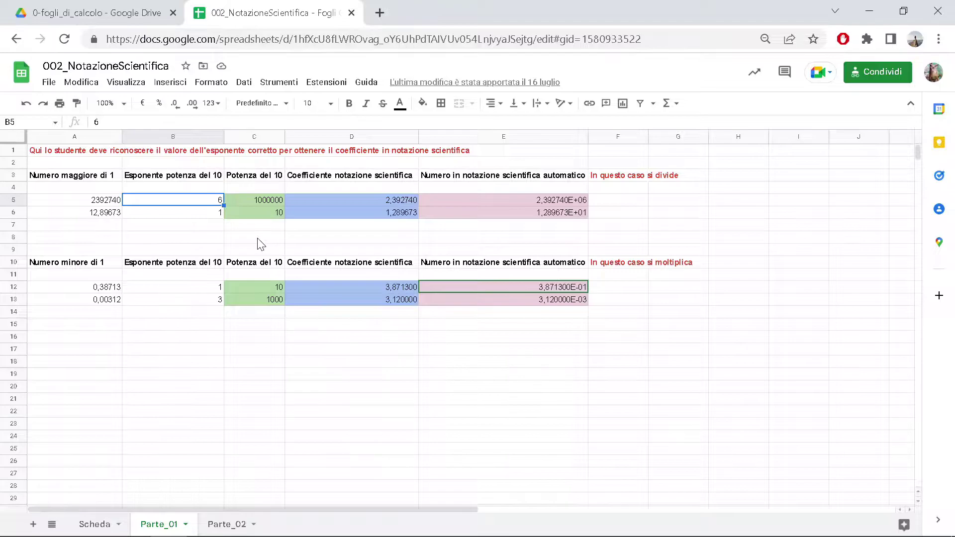
{"action": "left_click", "coordinate": [262, 200]}
{"action": "left_click", "coordinate": [127, 122]}
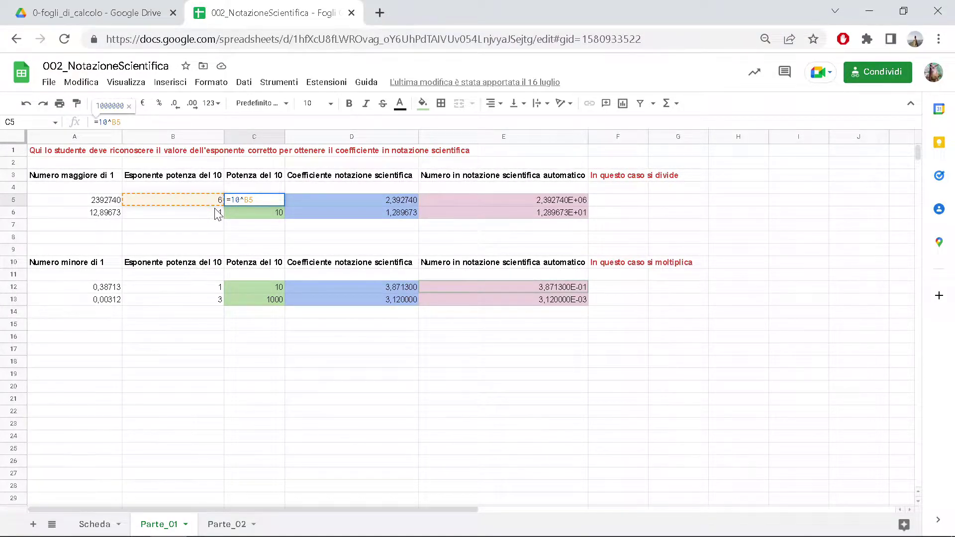
{"action": "key", "text": "ctrl+Return"}
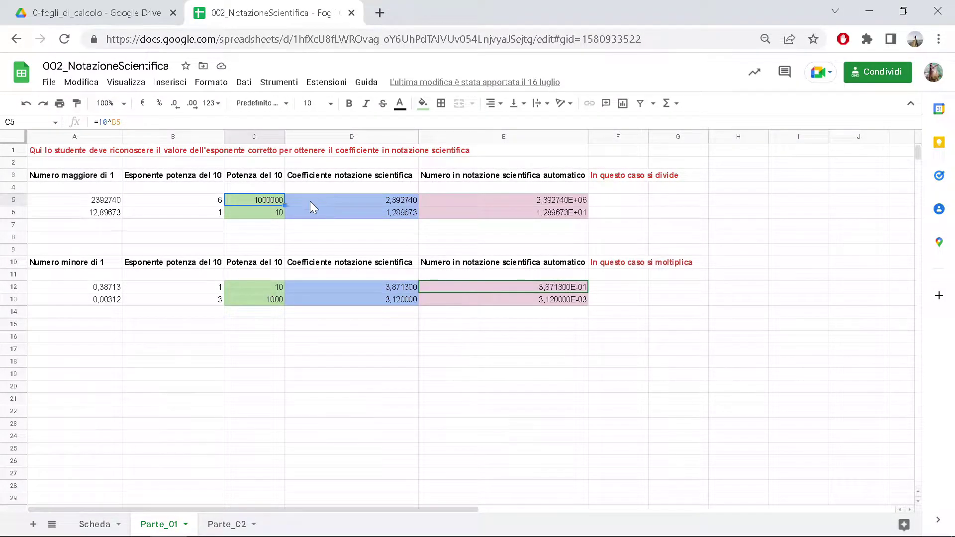
{"action": "left_click", "coordinate": [117, 202]}
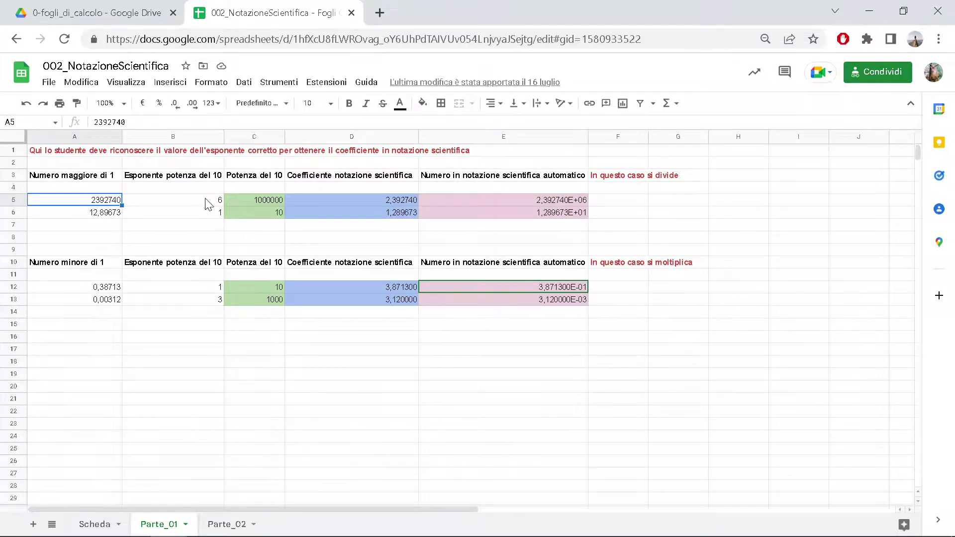
{"action": "left_click", "coordinate": [260, 199]}
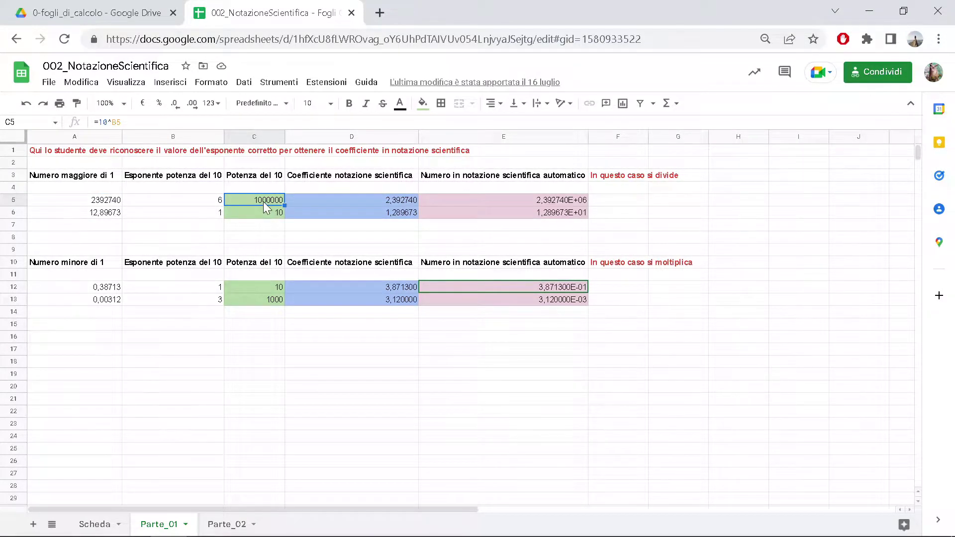
{"action": "left_click", "coordinate": [358, 200]}
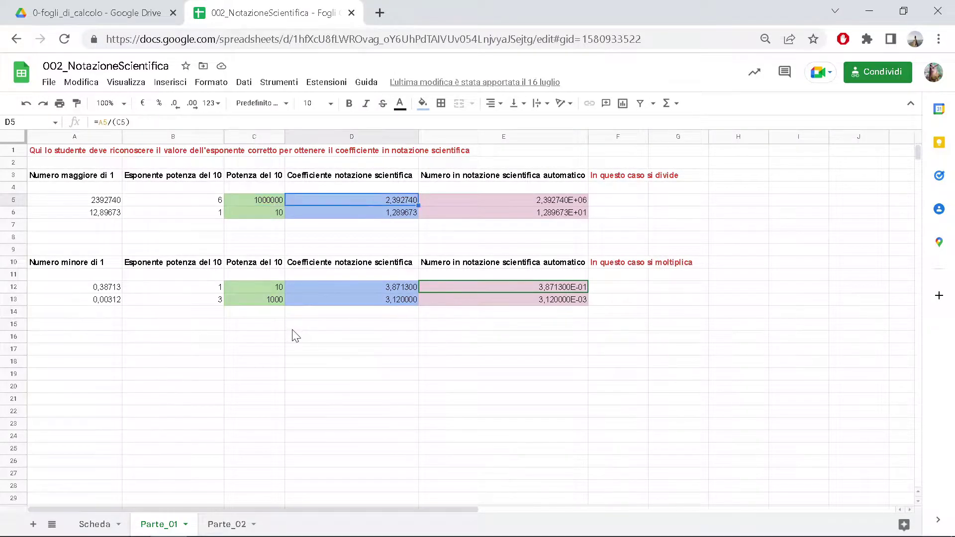
{"action": "double_click", "coordinate": [328, 200]}
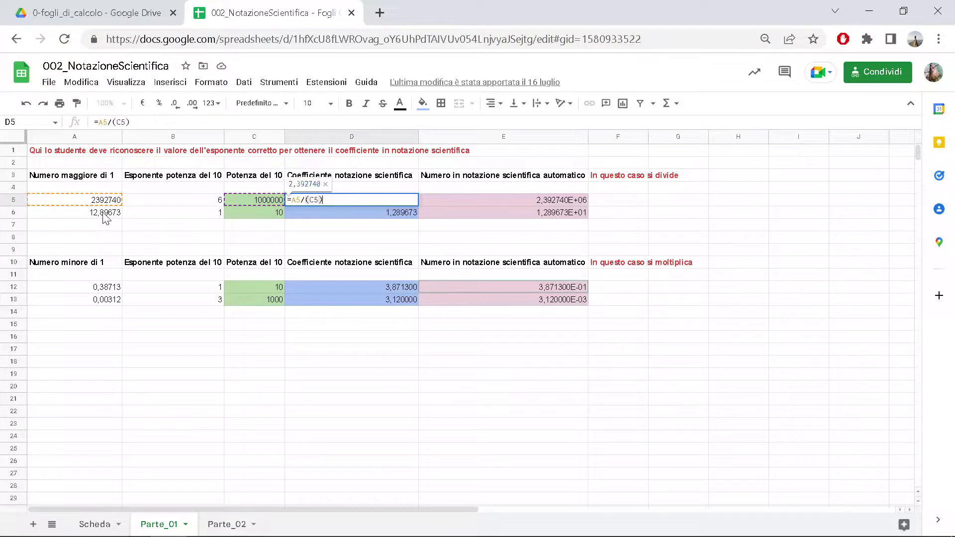
{"action": "left_click", "coordinate": [131, 121]}
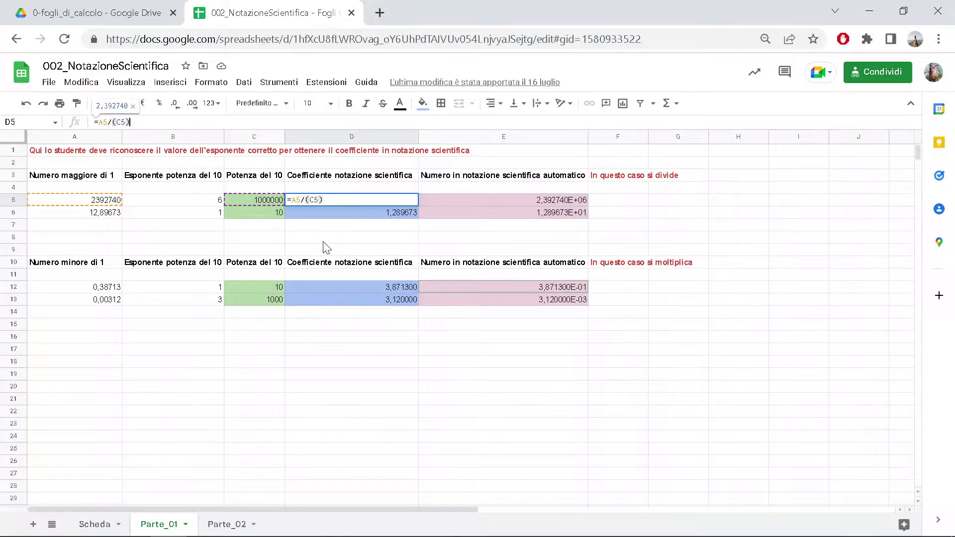
{"action": "key", "text": "Return"}
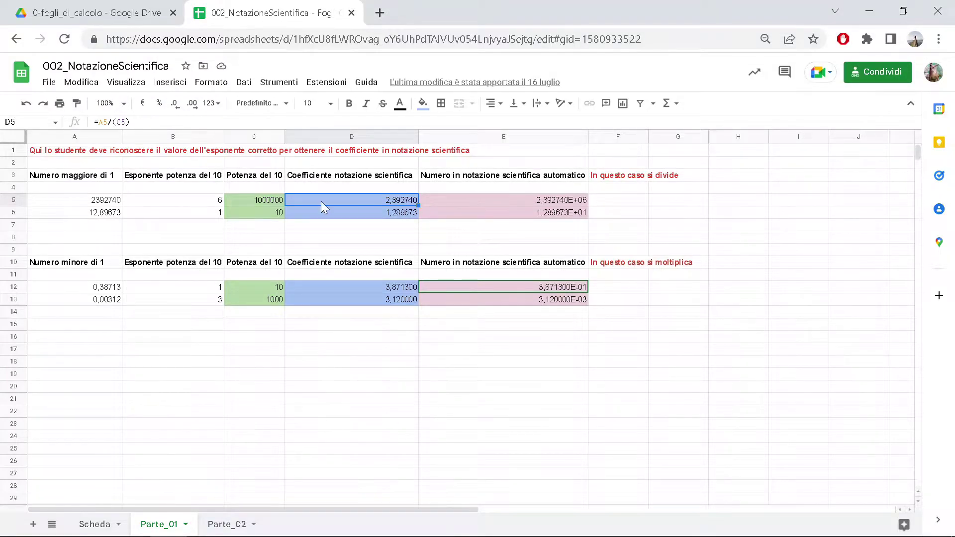
{"action": "left_click", "coordinate": [87, 201]}
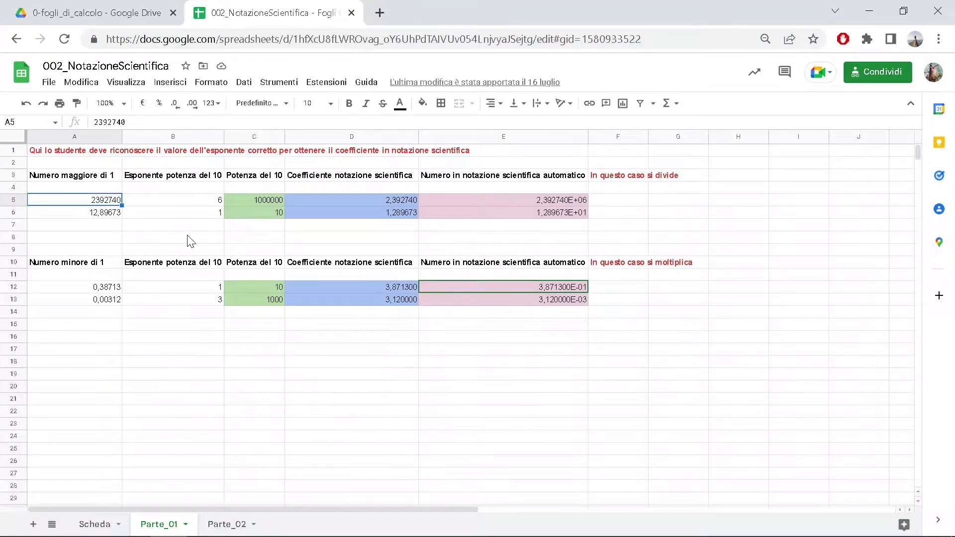
- Paste 2392740 into E8, show it in scientific notation as 2,392740E+06 with extra decimals, then clear E8
{"action": "key", "text": "ctrl+c"}
{"action": "left_click", "coordinate": [498, 237]}
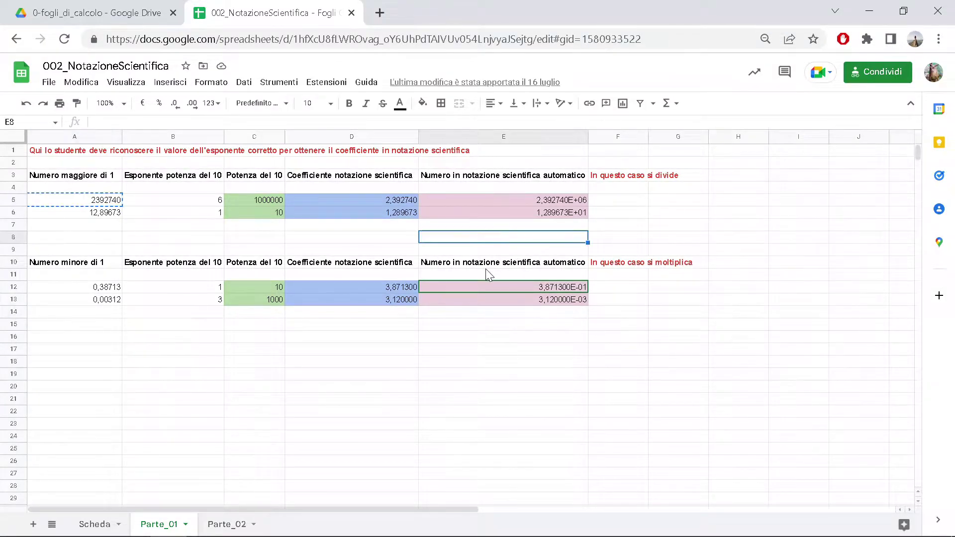
{"action": "key", "text": "ctrl+v"}
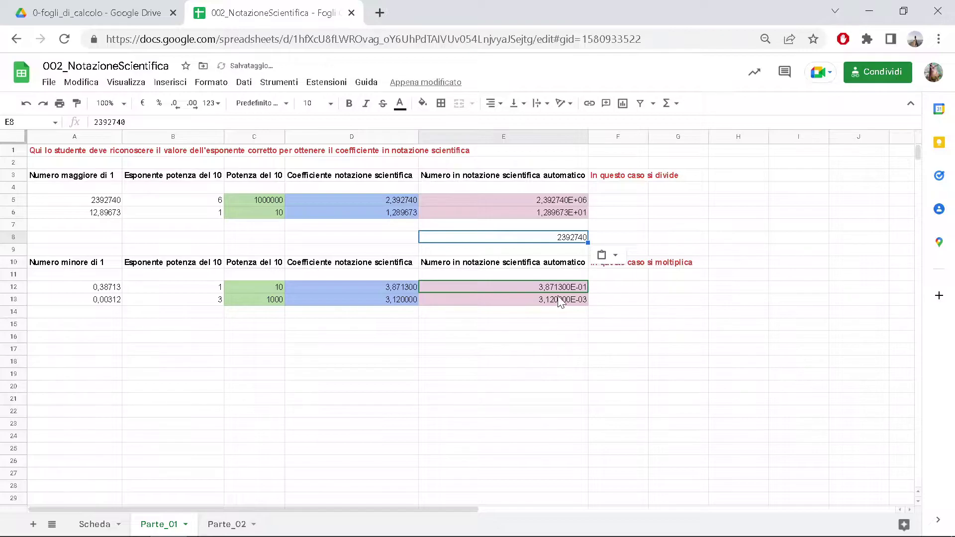
{"action": "left_click", "coordinate": [212, 83]}
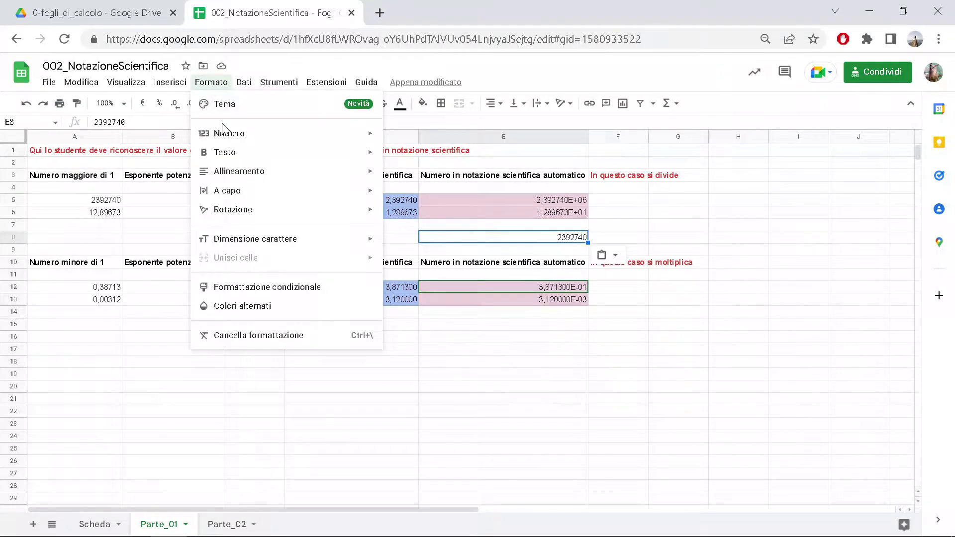
{"action": "mouse_move", "coordinate": [228, 133]}
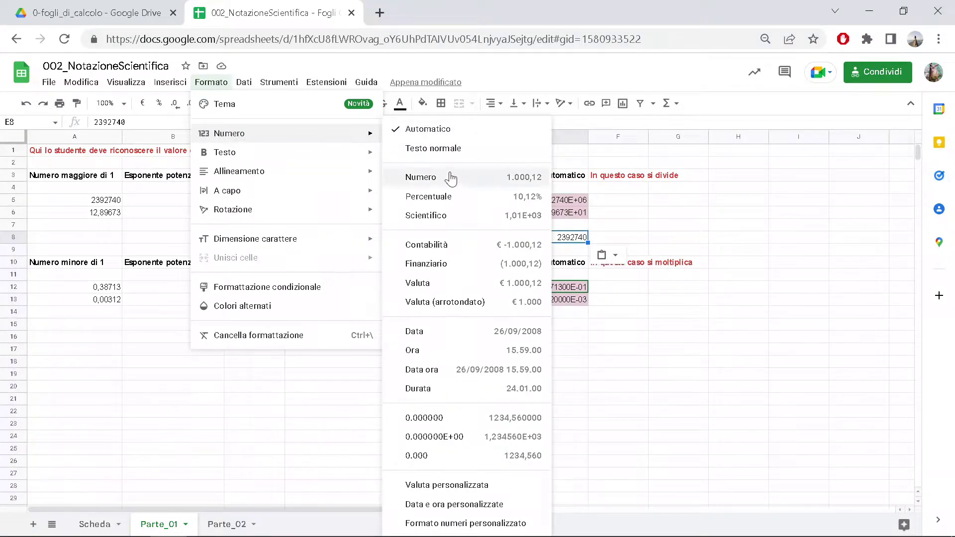
{"action": "left_click", "coordinate": [449, 215]}
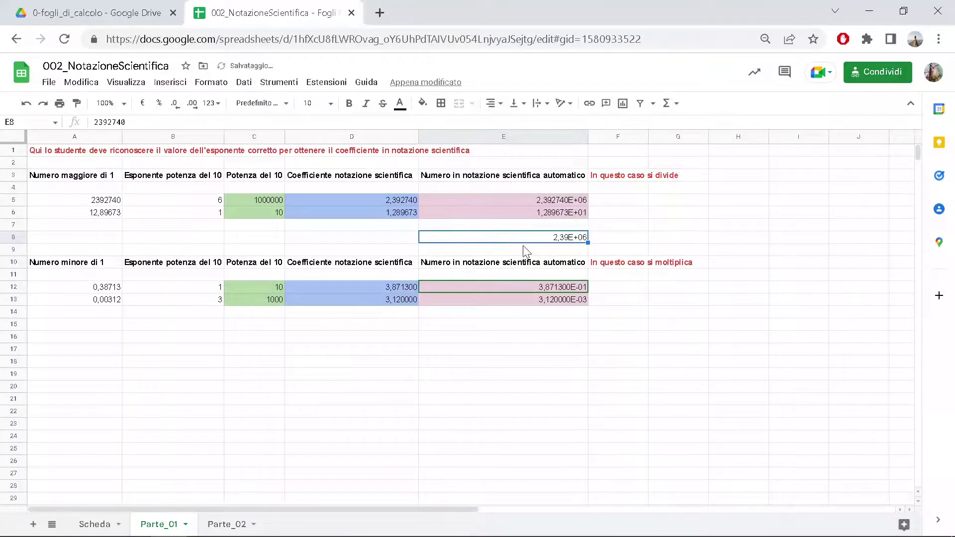
{"action": "left_click", "coordinate": [193, 106]}
{"action": "left_click", "coordinate": [193, 106]}
{"action": "left_click", "coordinate": [193, 105]}
{"action": "left_click", "coordinate": [193, 106]}
{"action": "key", "text": "Delete"}
- Inspect the exponents in B12 and B13 and the power-of-10 formula in column C
{"action": "left_click", "coordinate": [164, 374]}
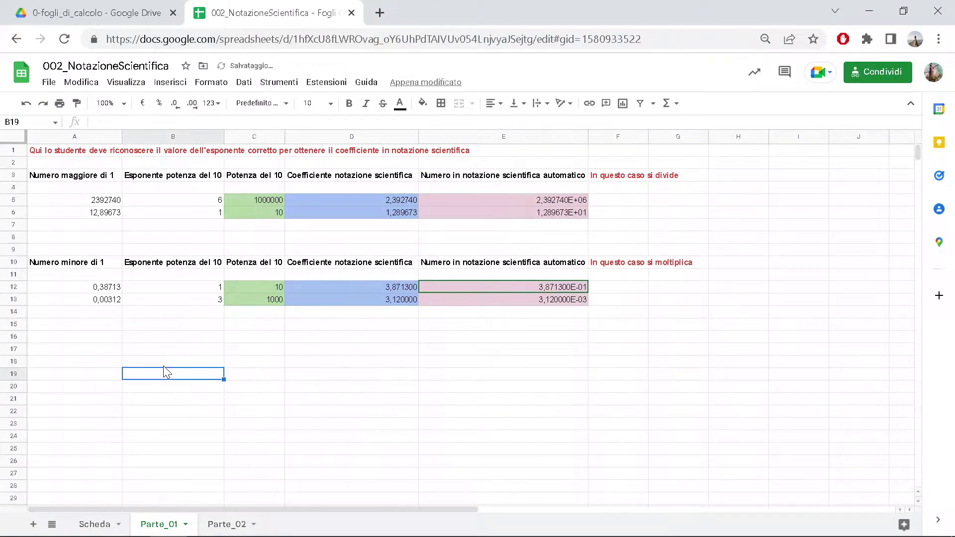
{"action": "left_click", "coordinate": [106, 263]}
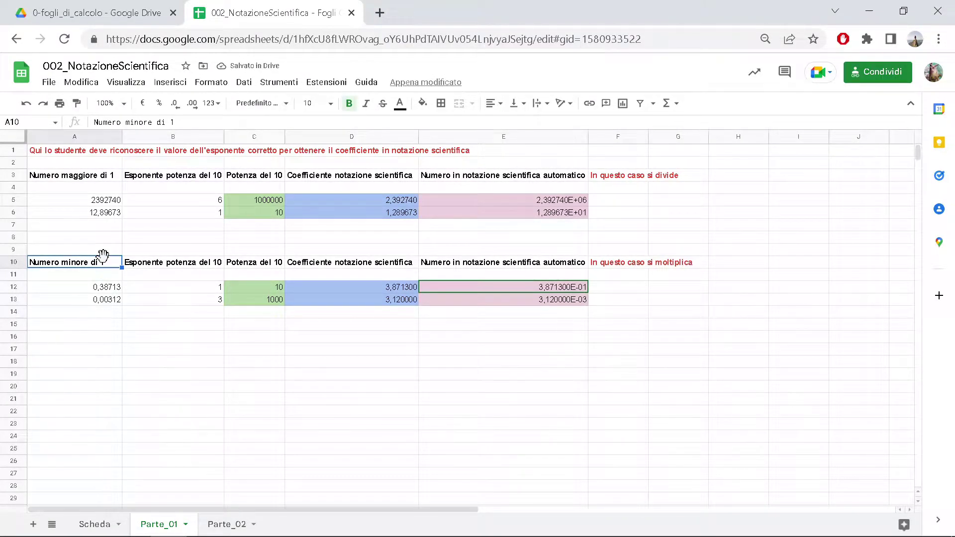
{"action": "left_click", "coordinate": [209, 287]}
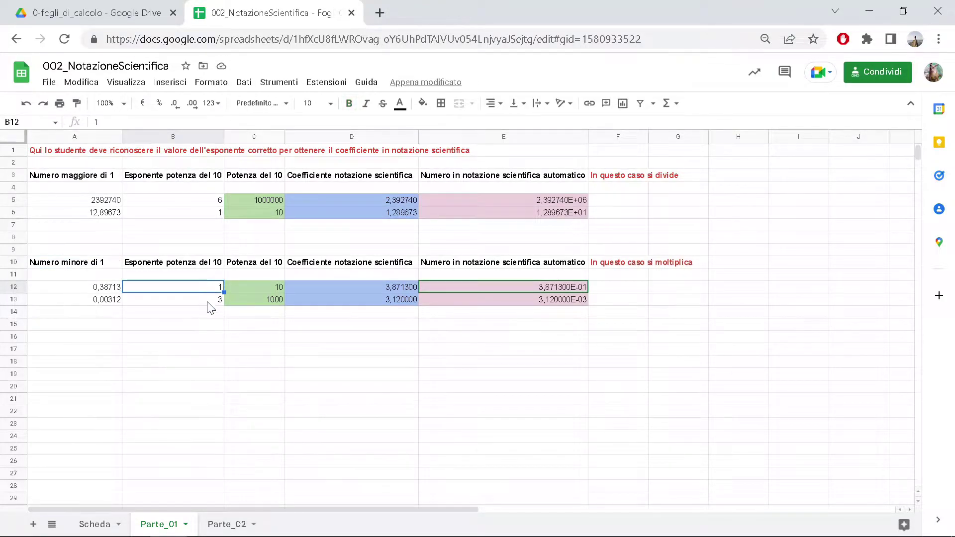
{"action": "left_click", "coordinate": [208, 302]}
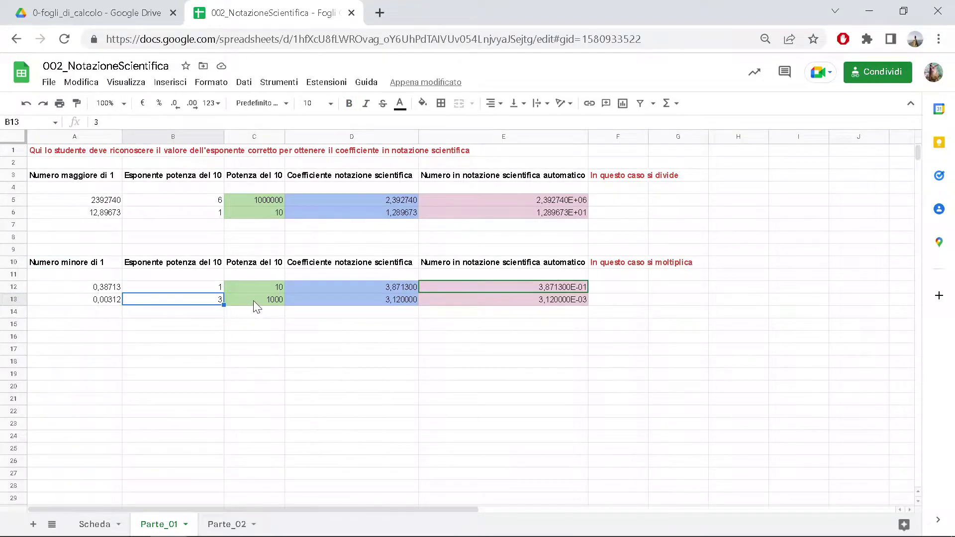
{"action": "left_click", "coordinate": [258, 288]}
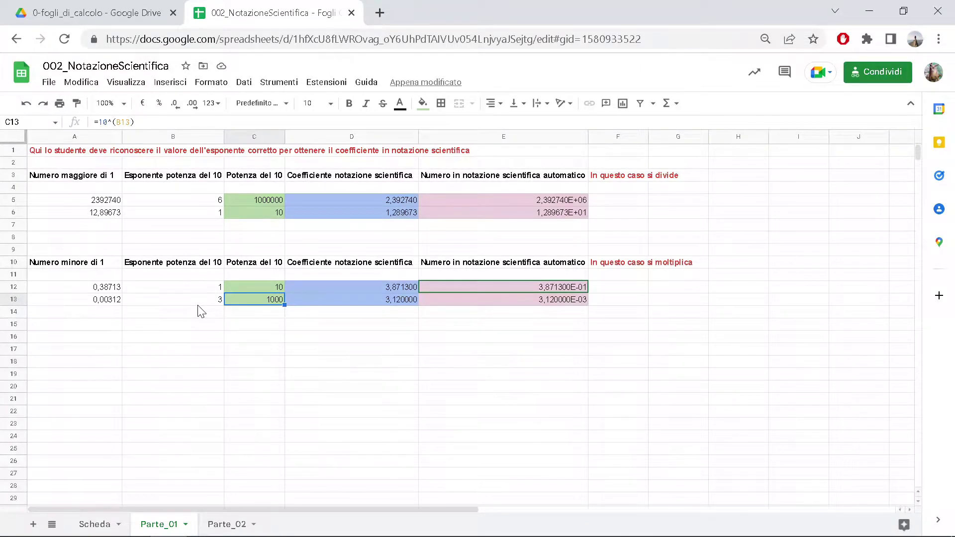
- Review the D12, C12, B12 and E12–E13 formulas, then move to the Parte_02 sheet
{"action": "left_click", "coordinate": [315, 287]}
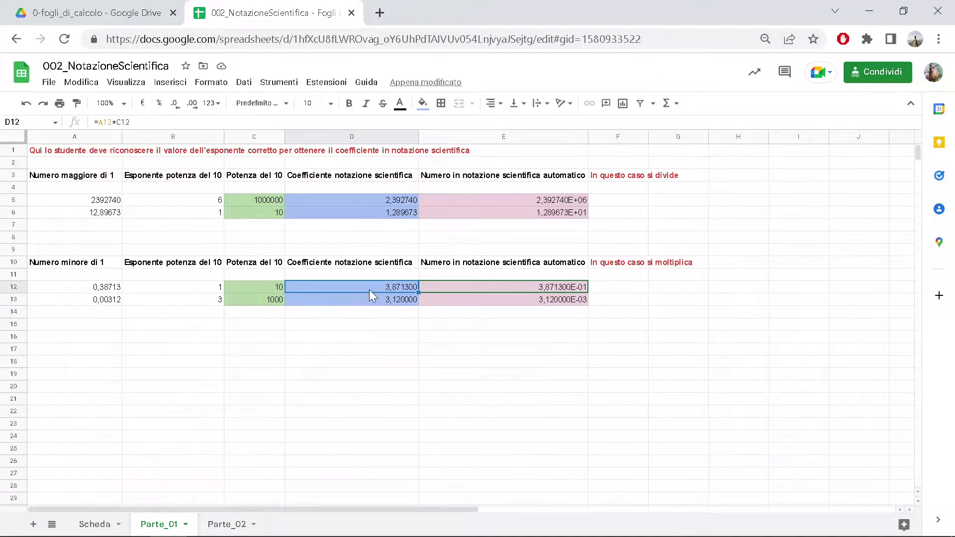
{"action": "left_click", "coordinate": [253, 288]}
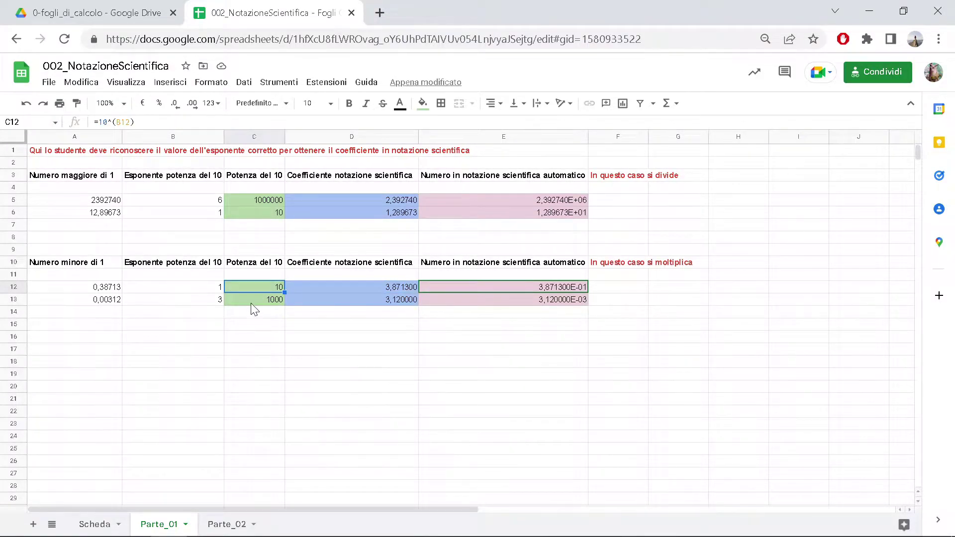
{"action": "left_click", "coordinate": [195, 289]}
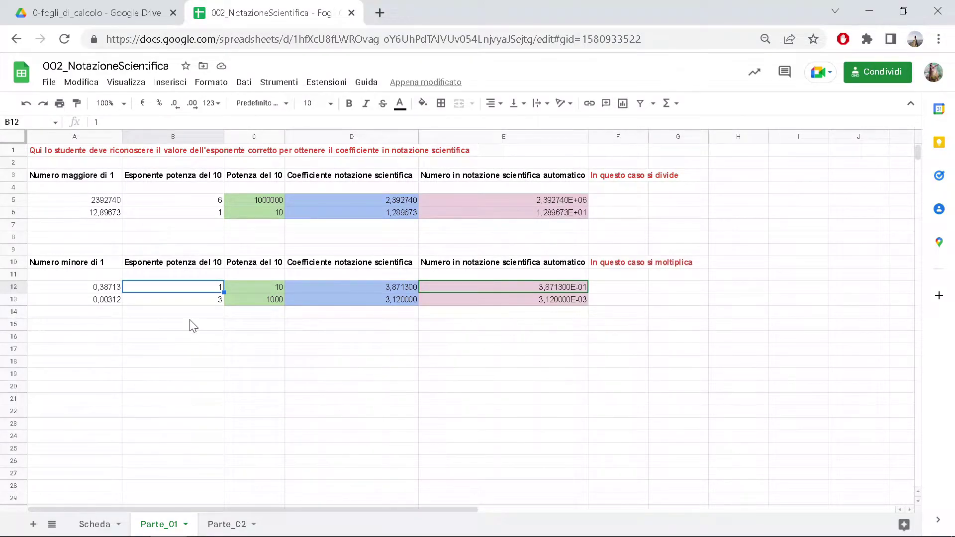
{"action": "left_click", "coordinate": [476, 284]}
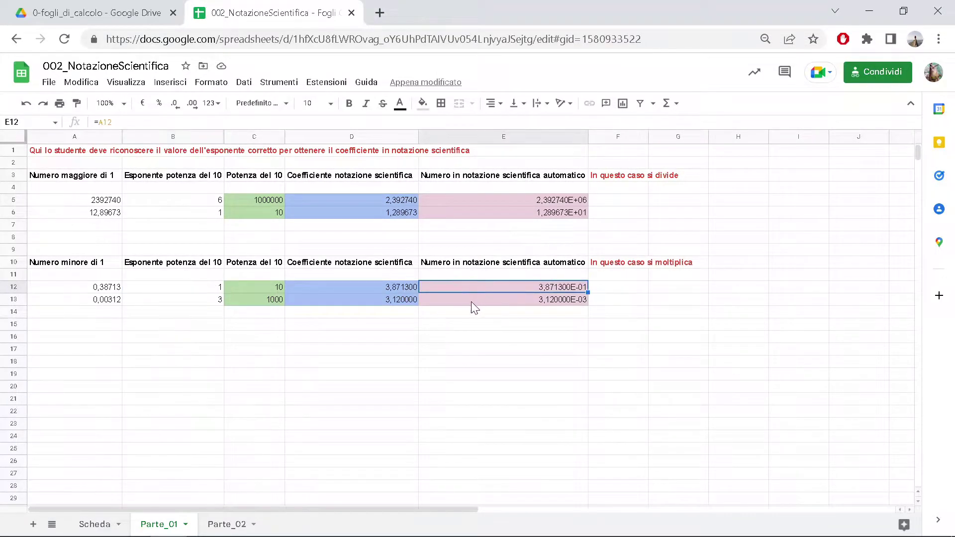
{"action": "left_click", "coordinate": [471, 302]}
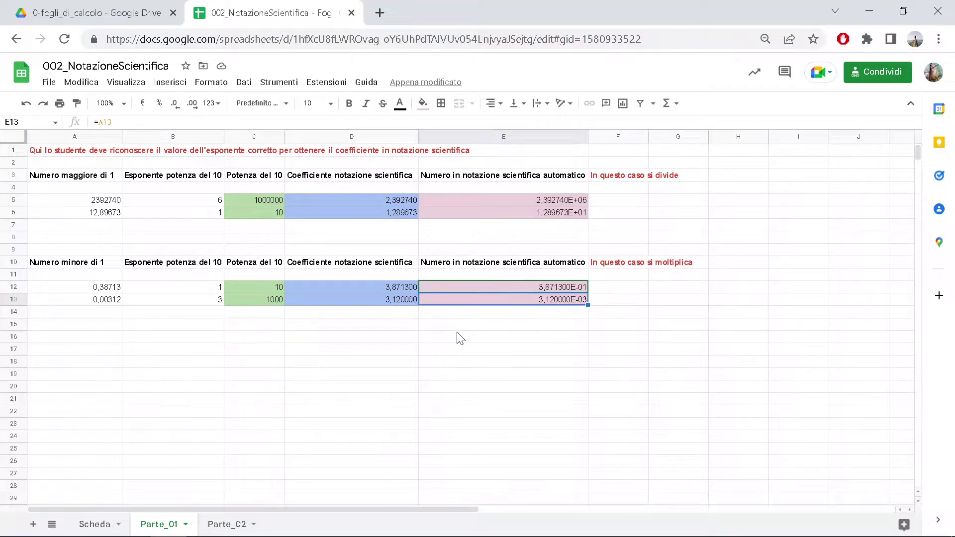
{"action": "left_click", "coordinate": [244, 523]}
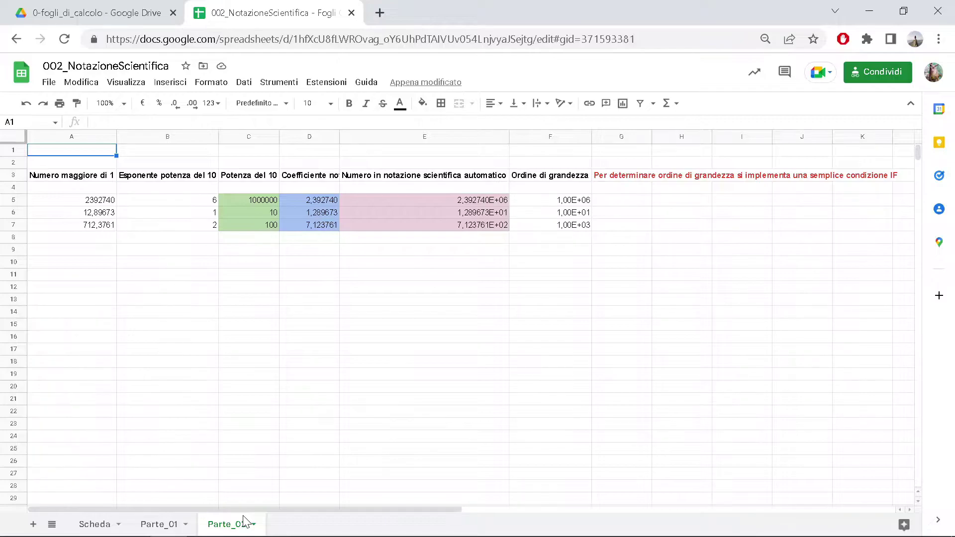
- Step through A5–D5, widen column D to fit its header, and check E5's =A5 formula
{"action": "left_click", "coordinate": [109, 204]}
{"action": "key", "text": "Right"}
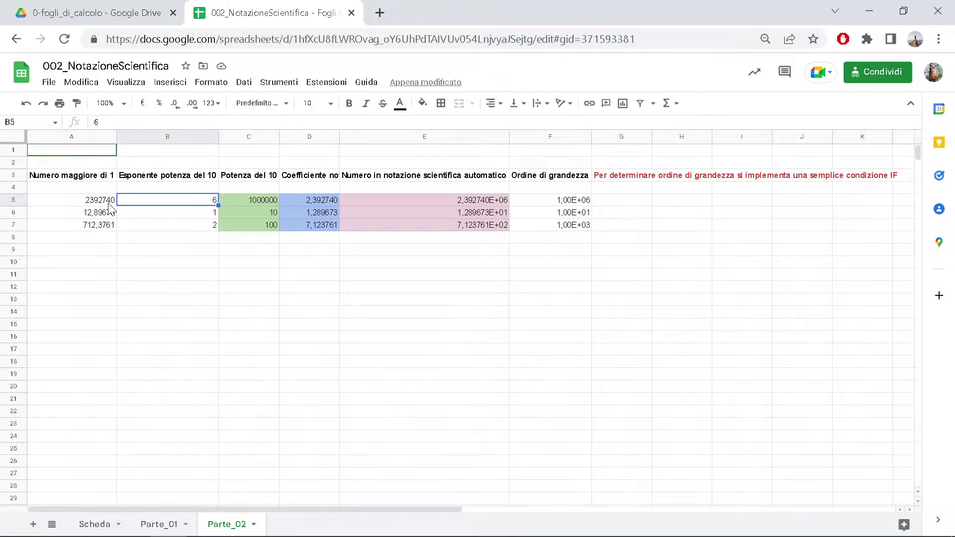
{"action": "key", "text": "Right"}
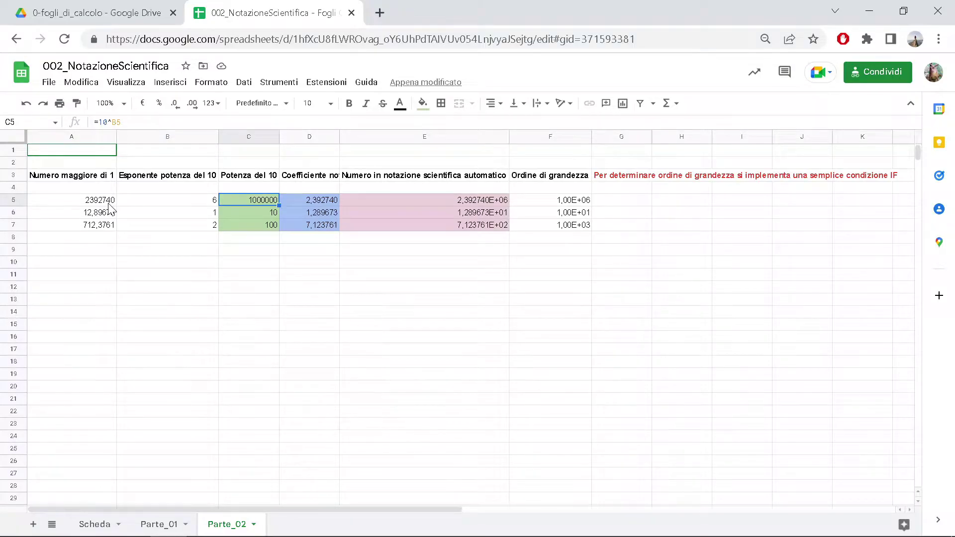
{"action": "key", "text": "Right"}
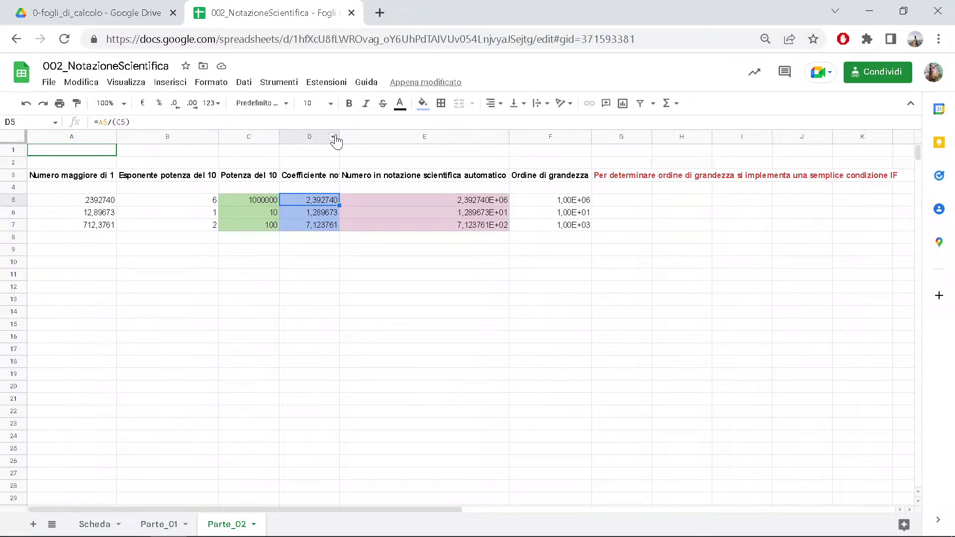
{"action": "left_click_drag", "start_coordinate": [338, 138], "coordinate": [462, 230]}
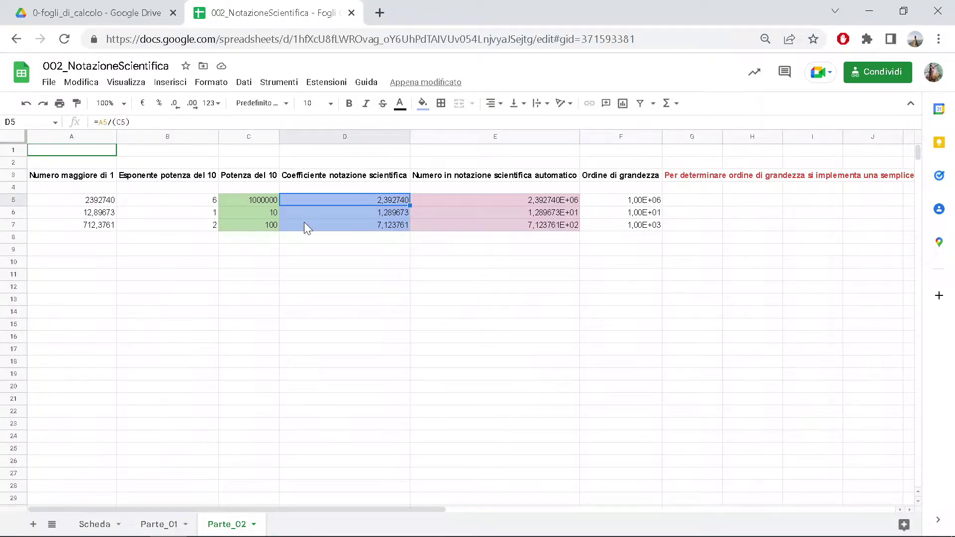
{"action": "left_click", "coordinate": [455, 202]}
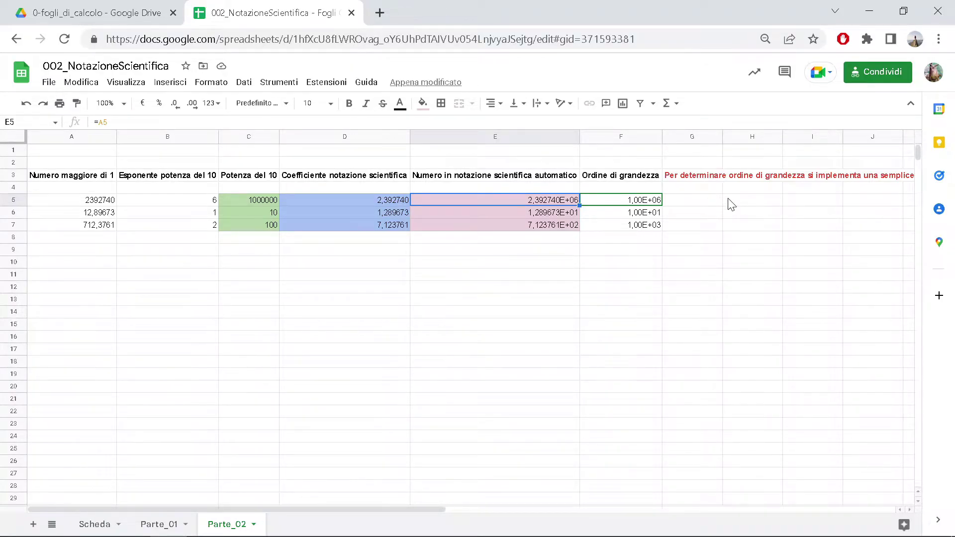
- Make column G roughly twice as wide and select cell G5
{"action": "left_click", "coordinate": [727, 137]}
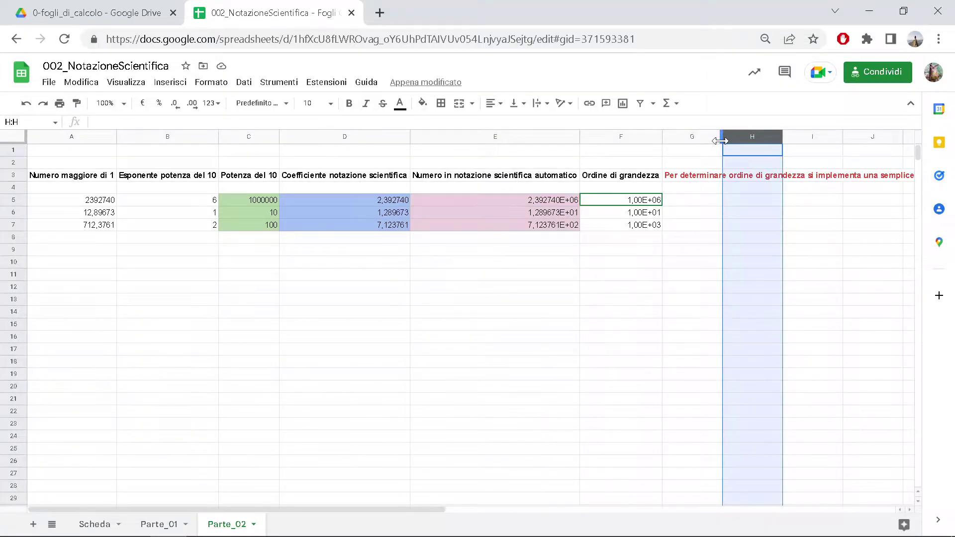
{"action": "left_click_drag", "start_coordinate": [782, 139], "coordinate": [743, 162]}
{"action": "left_click", "coordinate": [702, 200]}
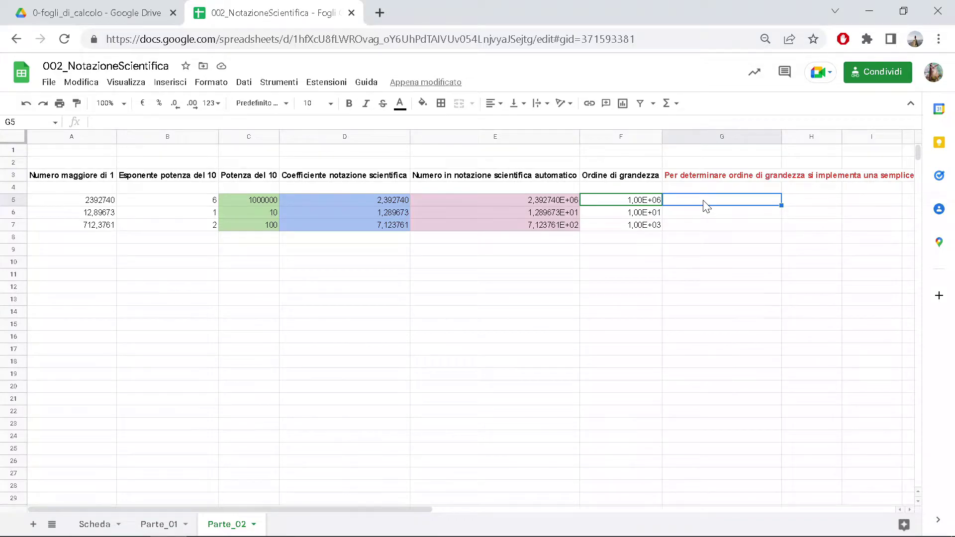
- In G5, begin the IF formula =SE(D5>=5; referencing the coefficient cell D5
{"action": "type", "text": "="}
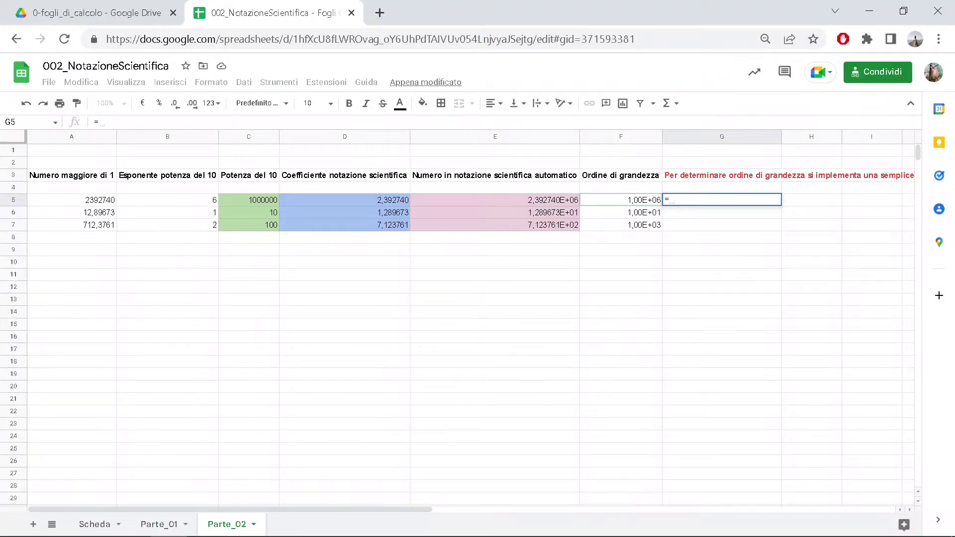
{"action": "type", "text": "SE"}
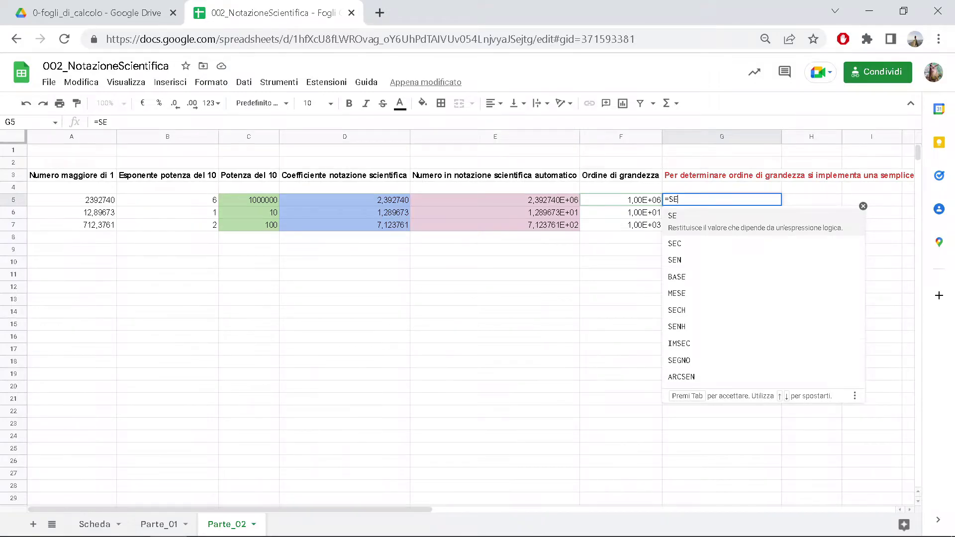
{"action": "type", "text": "("}
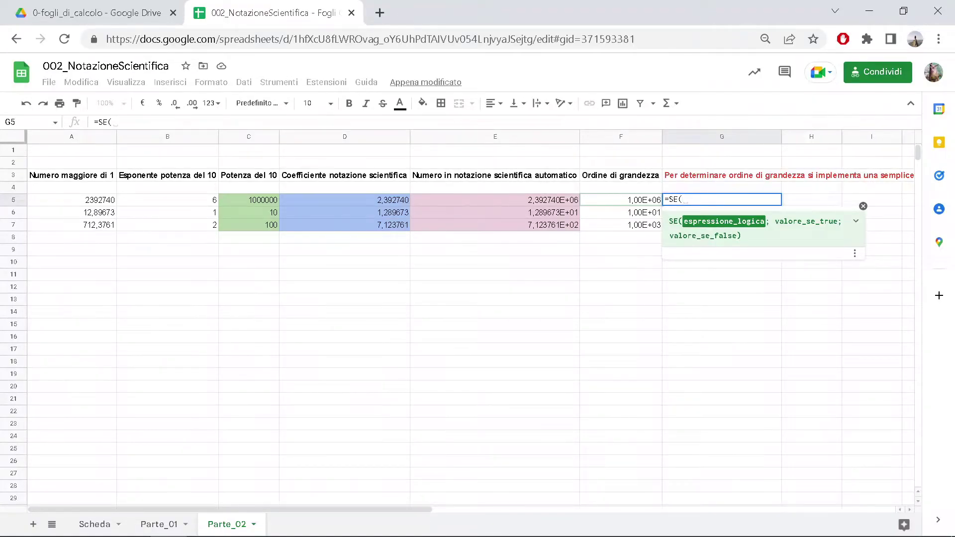
{"action": "left_click", "coordinate": [354, 201]}
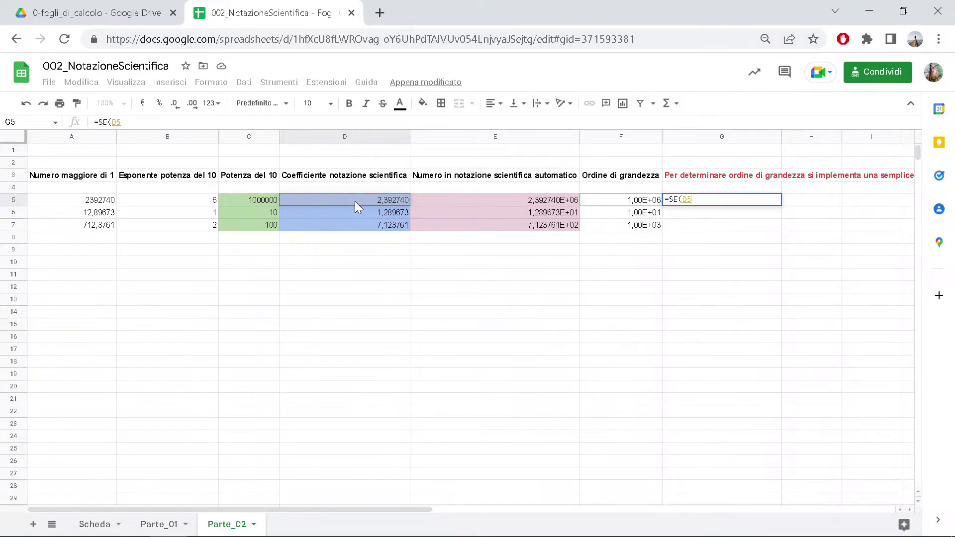
{"action": "type", "text": ">"}
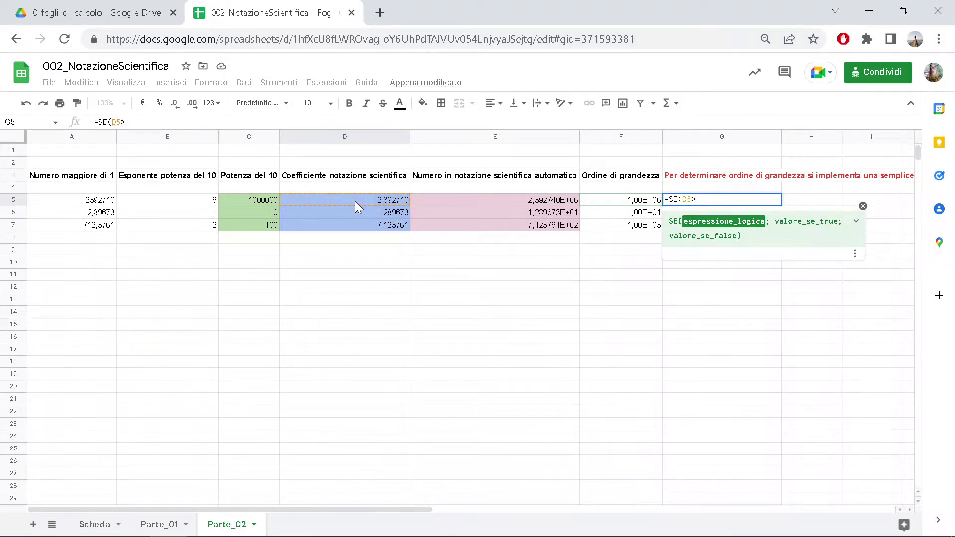
{"action": "type", "text": "="}
{"action": "type", "text": "5"}
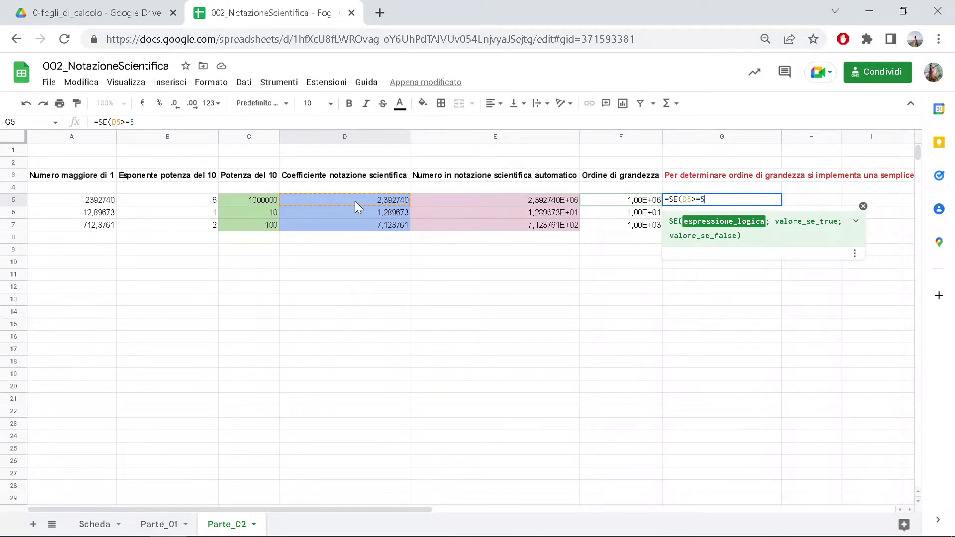
{"action": "type", "text": ";"}
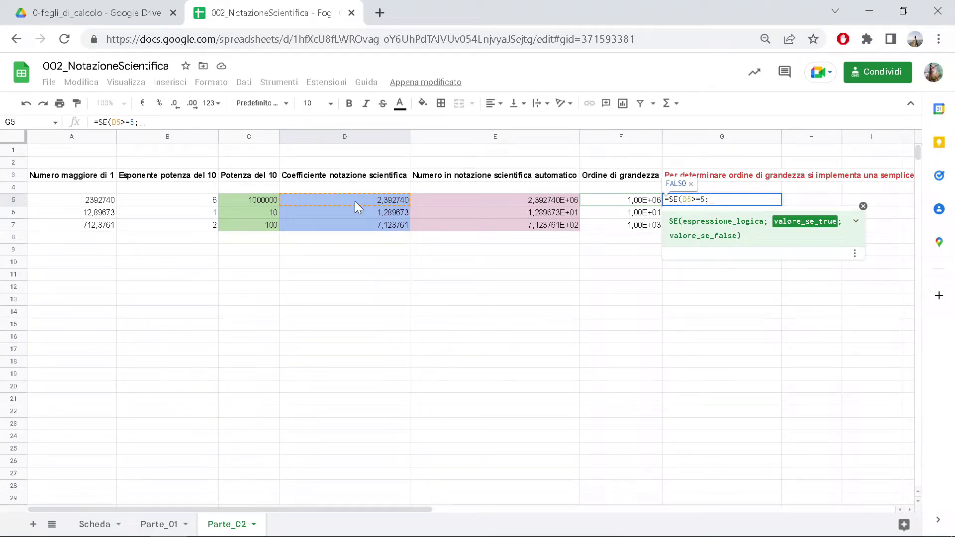
- Add the true branch 10^(B5+1); to the G5 formula, referencing B5
{"action": "type", "text": "10"}
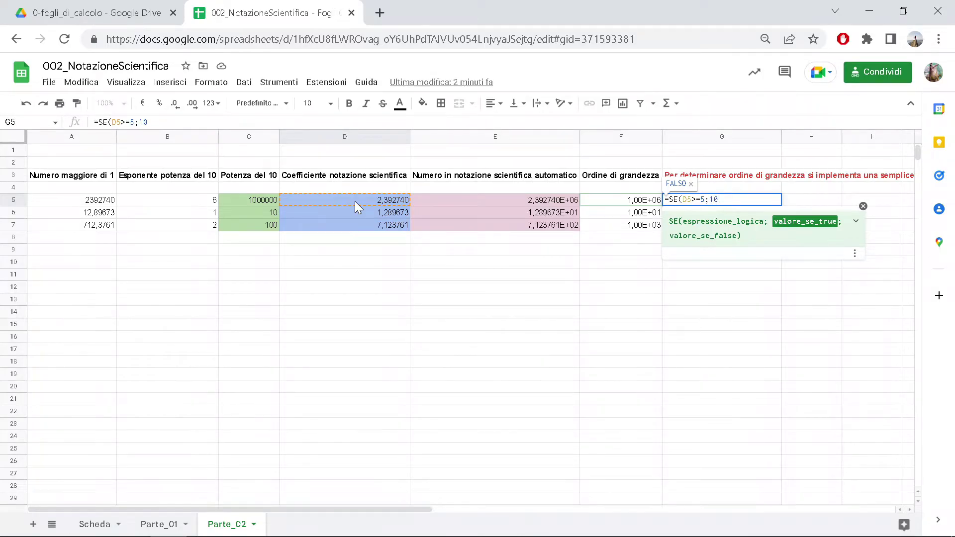
{"action": "type", "text": "^"}
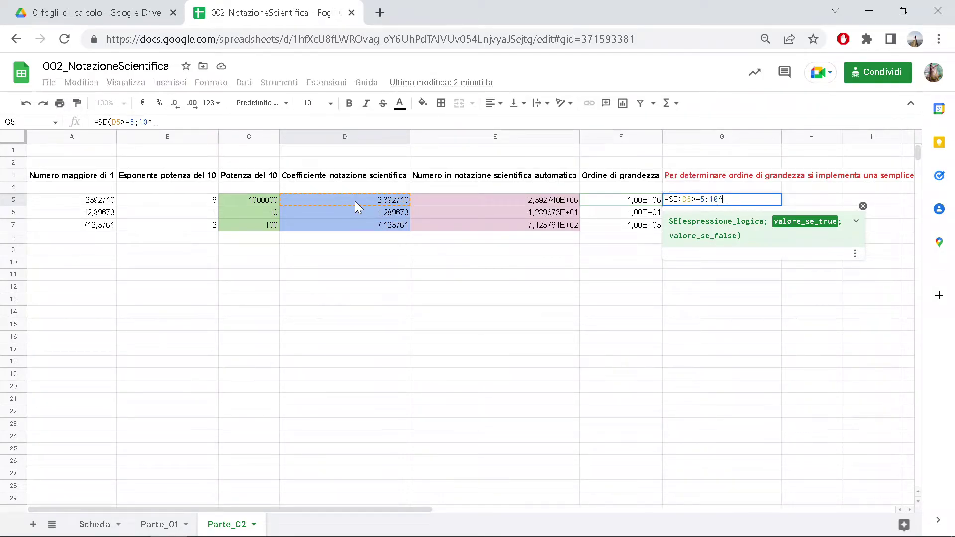
{"action": "type", "text": "("}
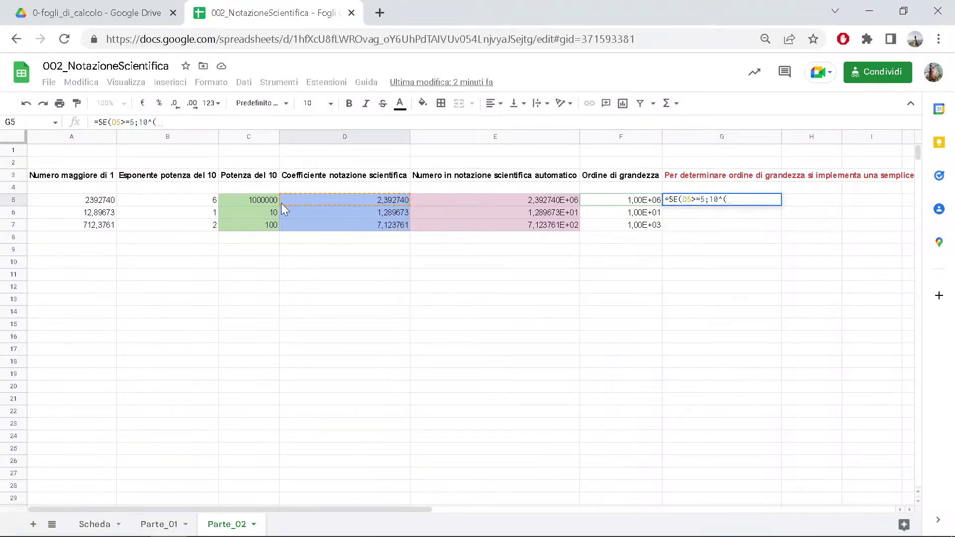
{"action": "left_click", "coordinate": [258, 199]}
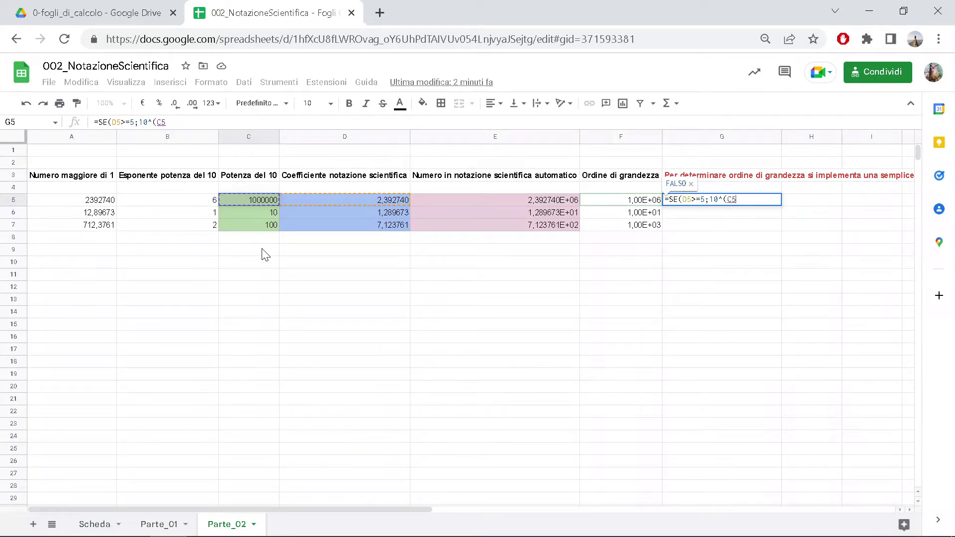
{"action": "left_click", "coordinate": [199, 199]}
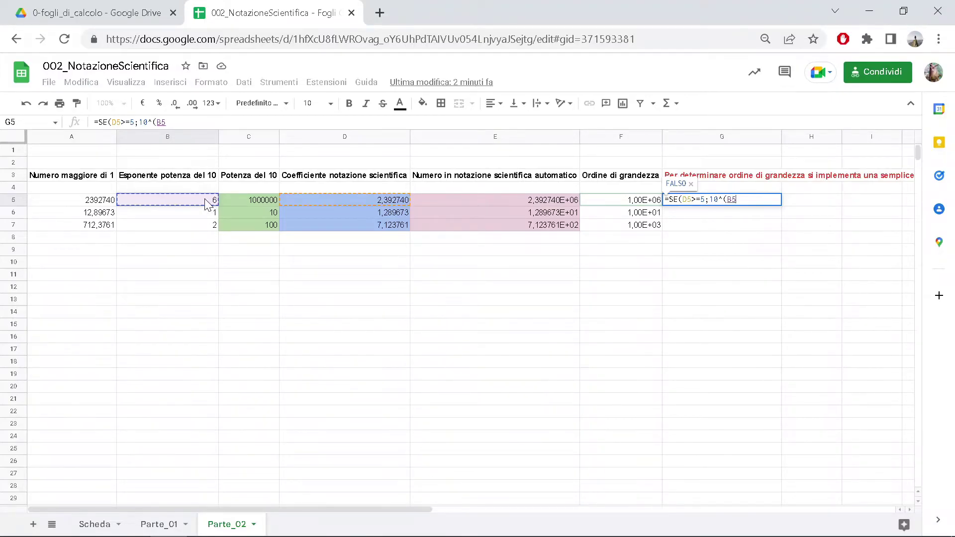
{"action": "type", "text": "+1)"}
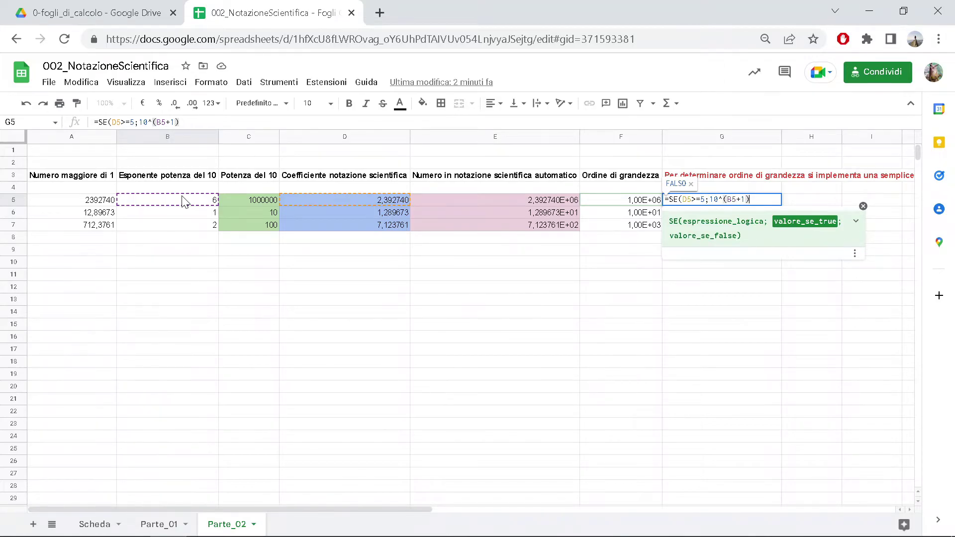
{"action": "type", "text": ";"}
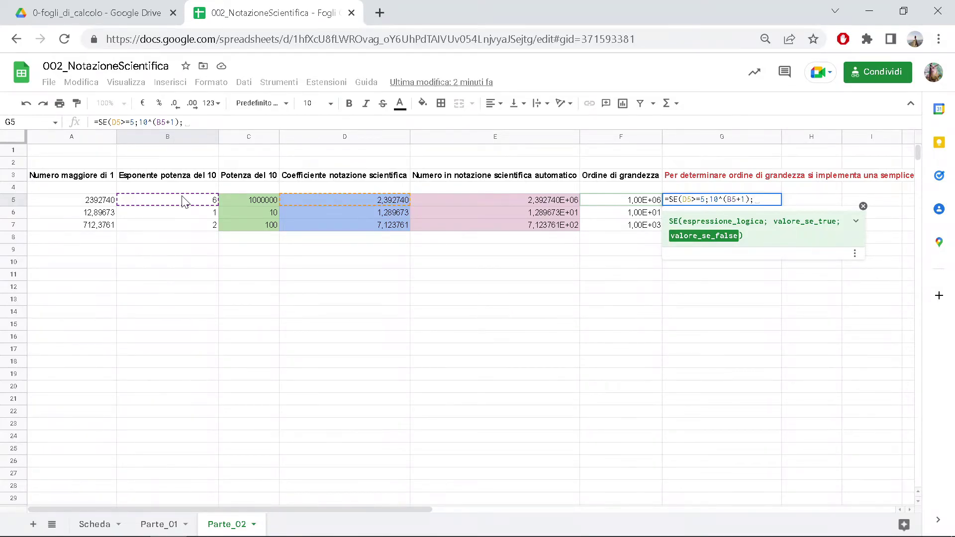
- Add the false branch 10^(B5) and close the formula, giving 1000000 in G5
{"action": "type", "text": "10"}
{"action": "type", "text": "^"}
{"action": "left_click", "coordinate": [184, 201]}
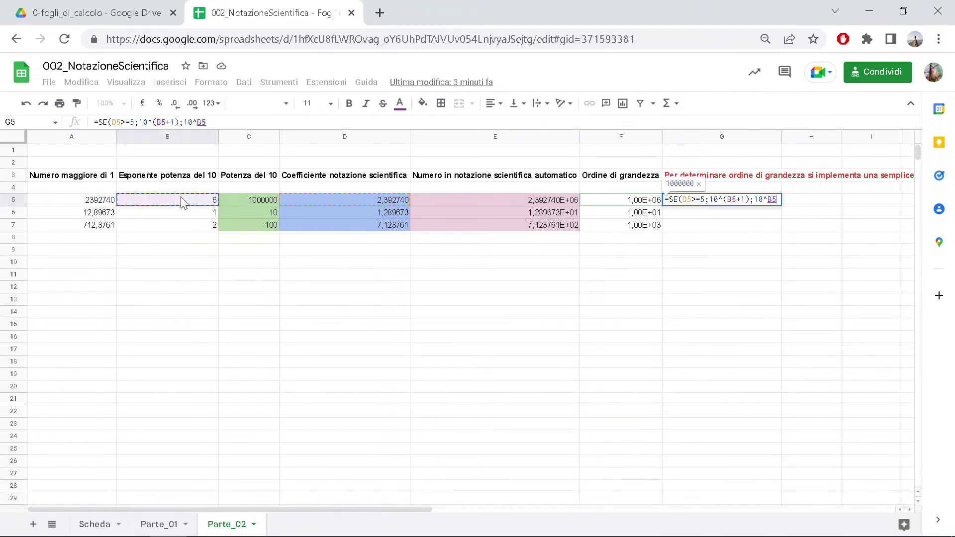
{"action": "left_click", "coordinate": [768, 200]}
{"action": "type", "text": "("}
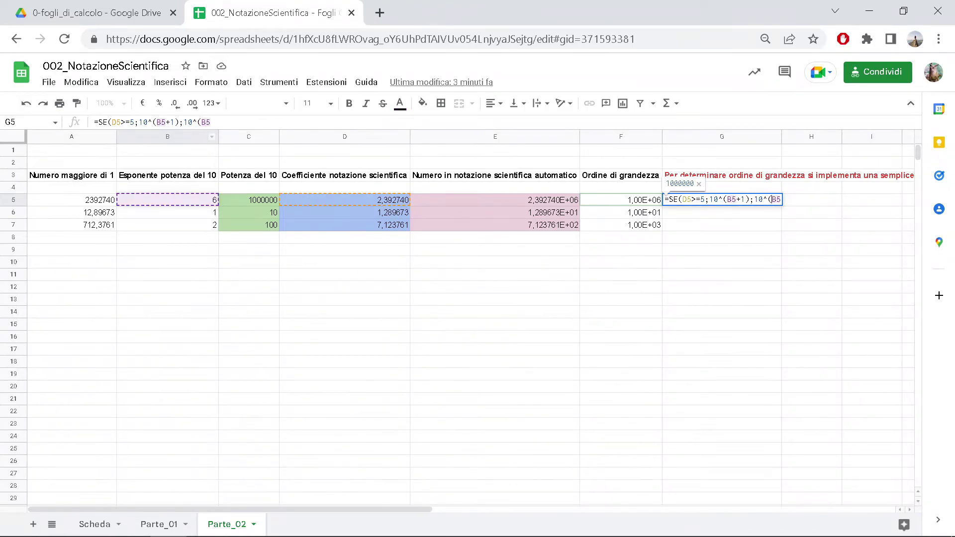
{"action": "left_click", "coordinate": [213, 122]}
{"action": "type", "text": ")"}
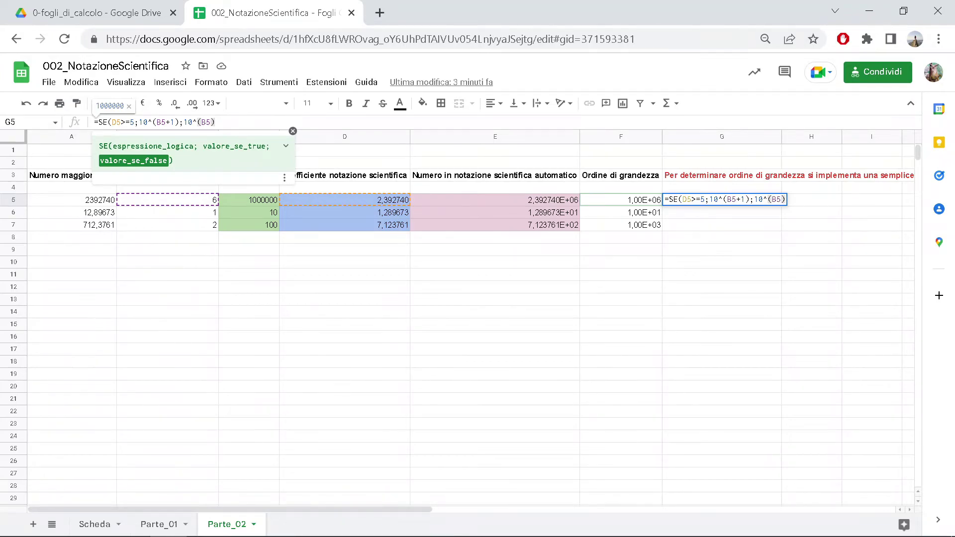
{"action": "type", "text": ")"}
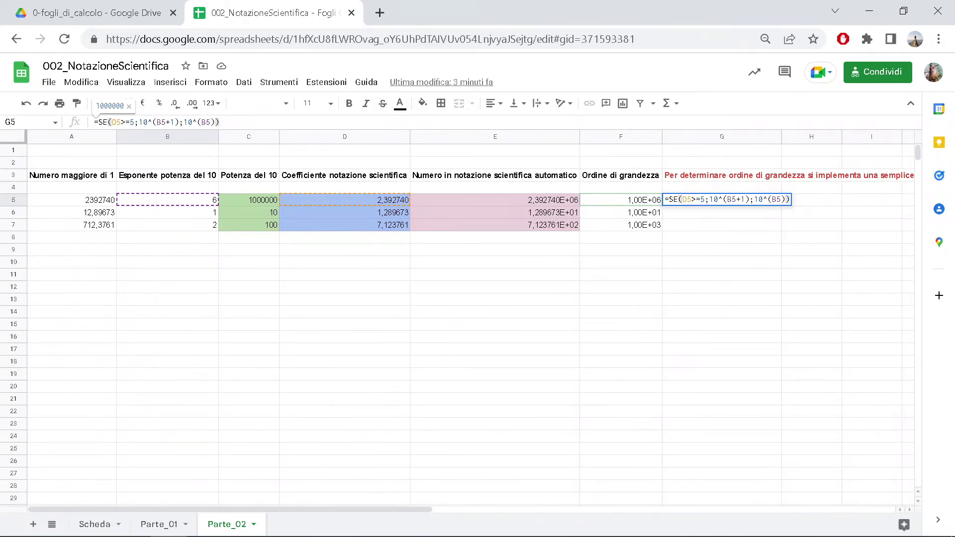
{"action": "key", "text": "Return"}
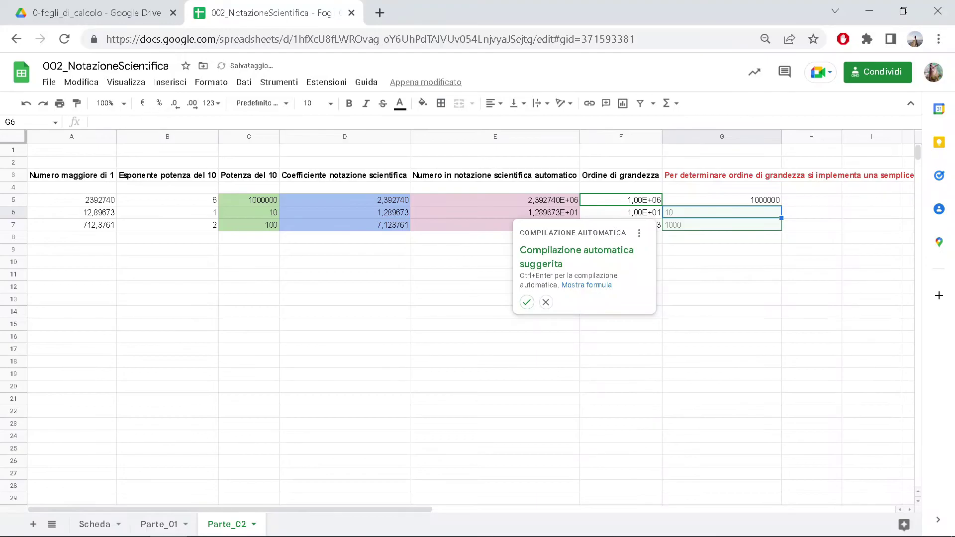
- Apply scientific number format to the range G5:G7
{"action": "left_click", "coordinate": [772, 202]}
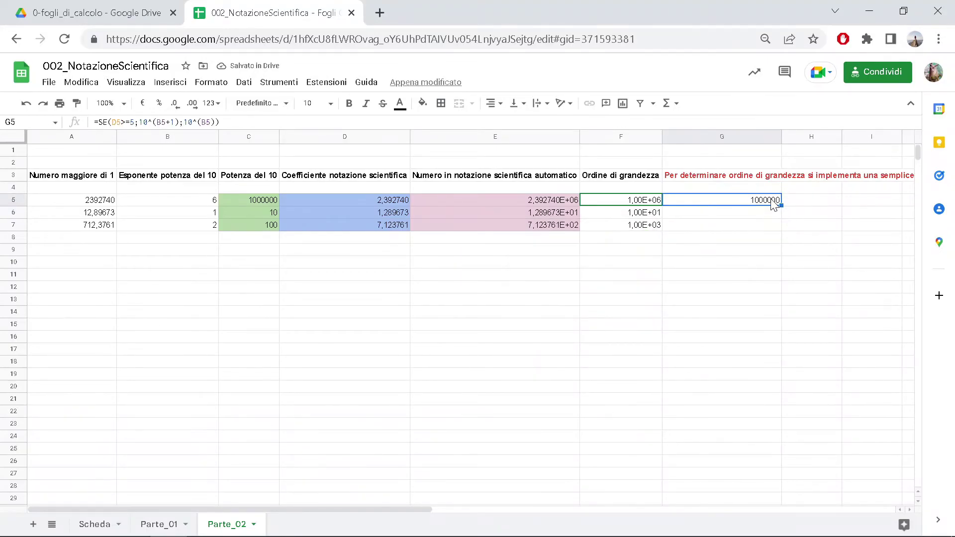
{"action": "left_click_drag", "start_coordinate": [763, 231], "coordinate": [762, 202]}
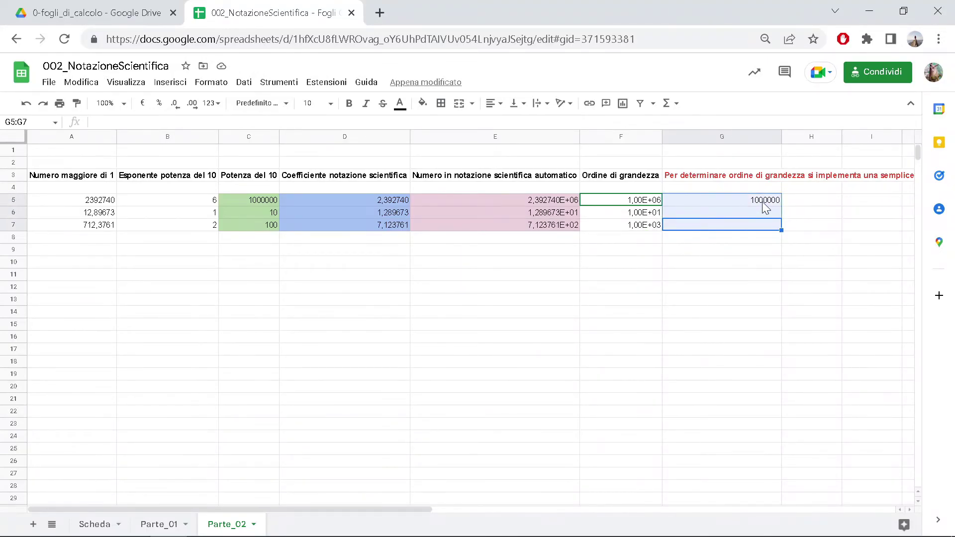
{"action": "right_click", "coordinate": [765, 207]}
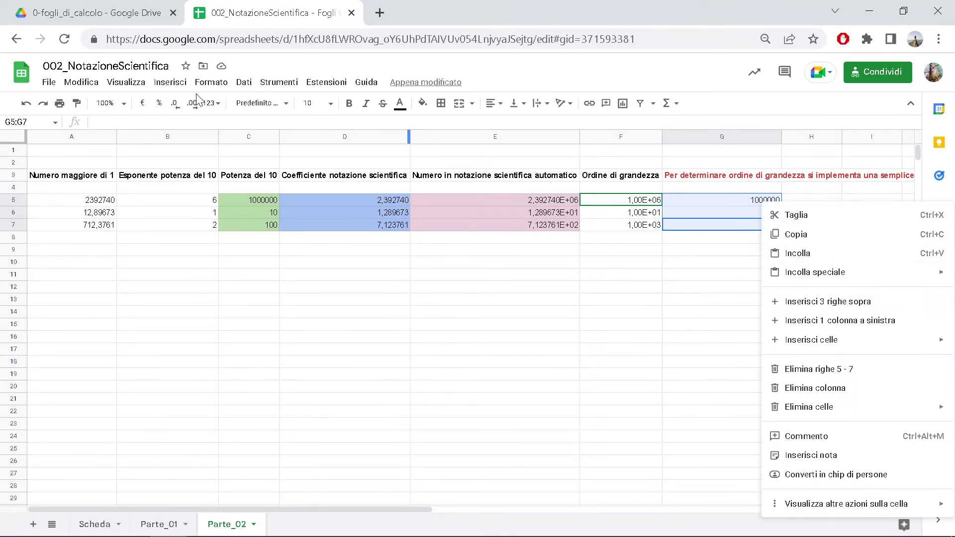
{"action": "left_click", "coordinate": [211, 82]}
{"action": "mouse_move", "coordinate": [228, 134]}
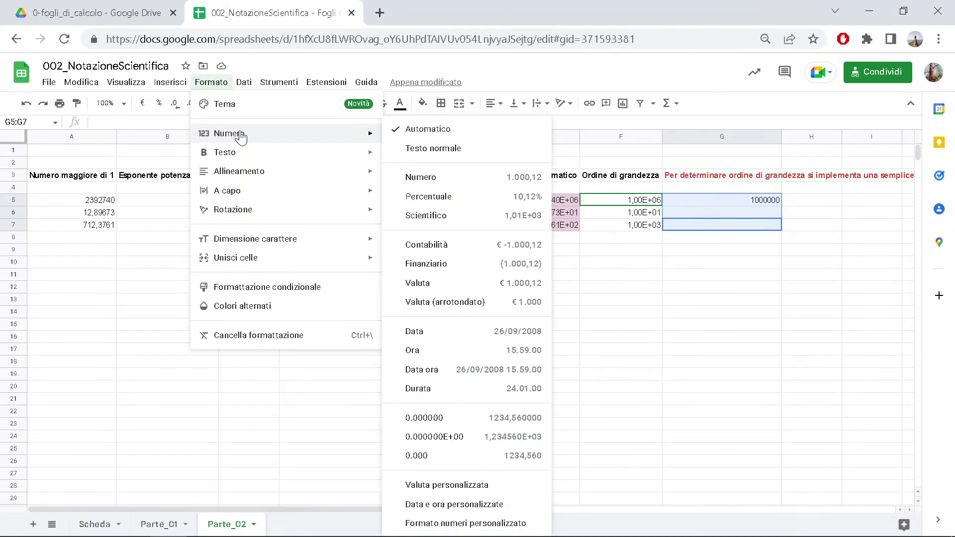
{"action": "left_click", "coordinate": [460, 215]}
{"action": "left_click", "coordinate": [669, 264]}
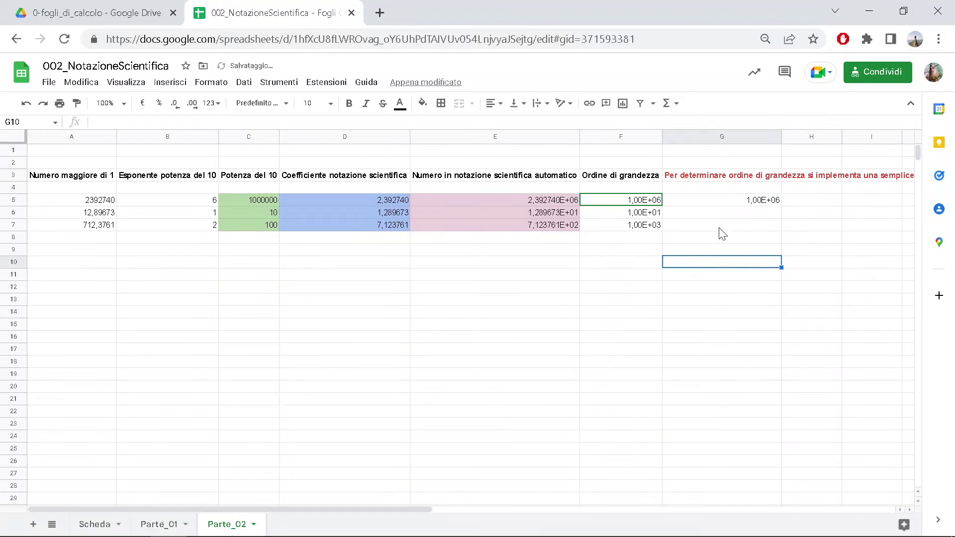
- Fill the G5 formula down to G7, yielding 1,00E+06, 1,00E+01 and 1,00E+03
{"action": "left_click", "coordinate": [741, 203]}
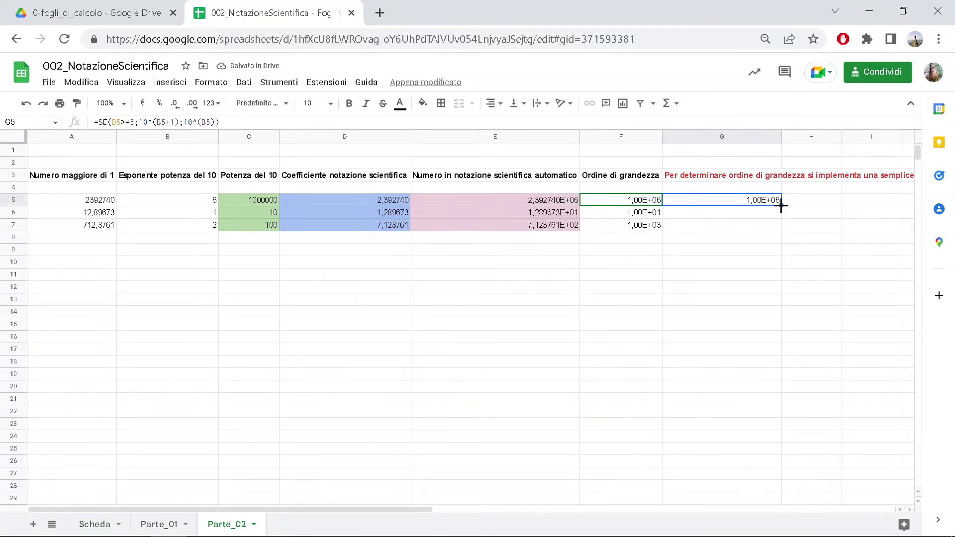
{"action": "left_click_drag", "start_coordinate": [781, 205], "coordinate": [779, 229]}
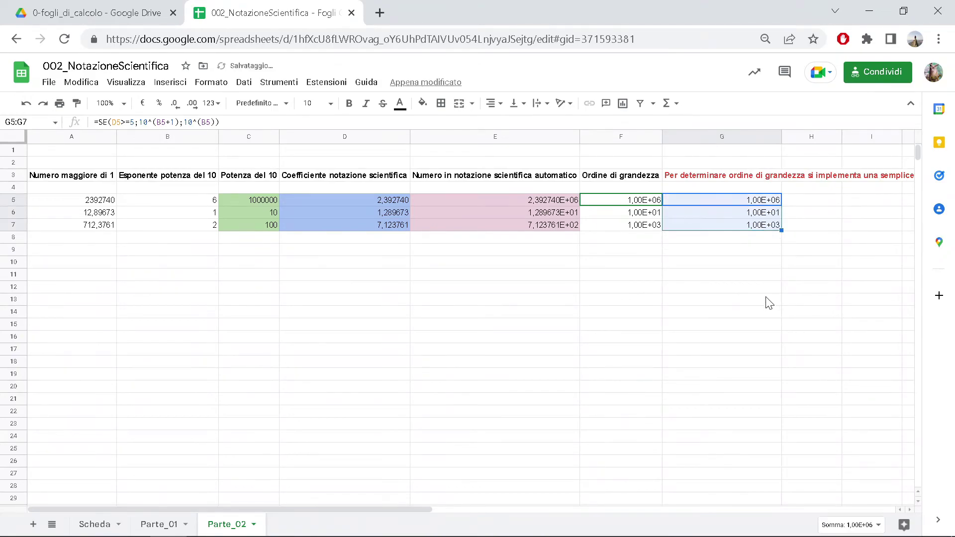
{"action": "double_click", "coordinate": [734, 228]}
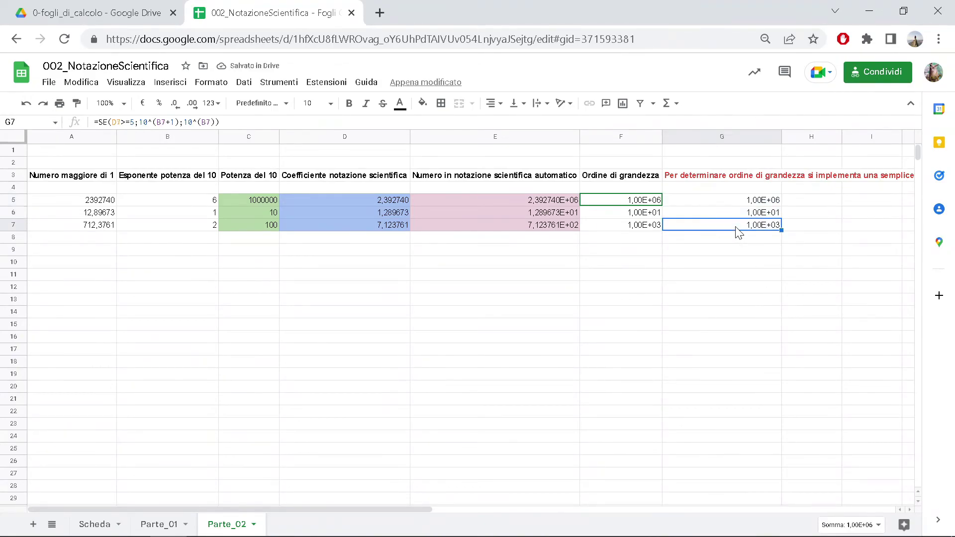